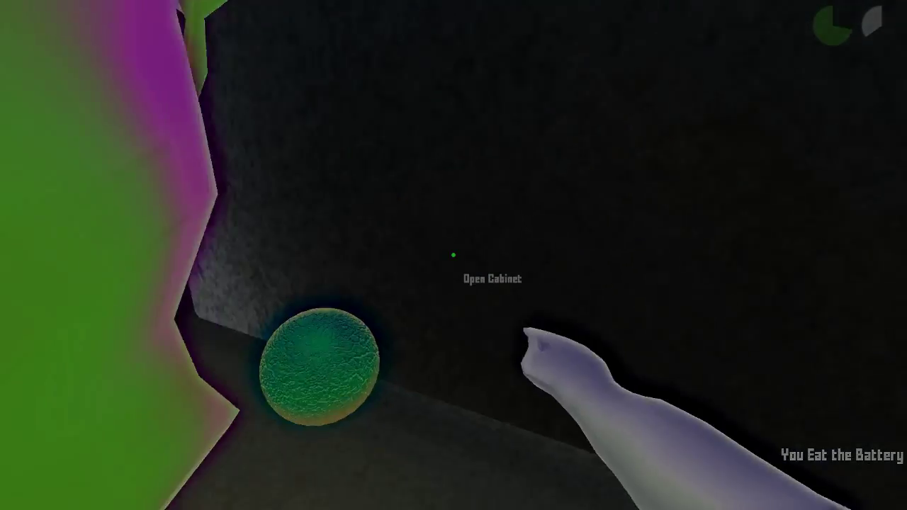
- As the baby, open the cabinets, drink the bleach, cleaner and soap, then open the door
{"action": "left_click", "coordinate": [452, 255]}
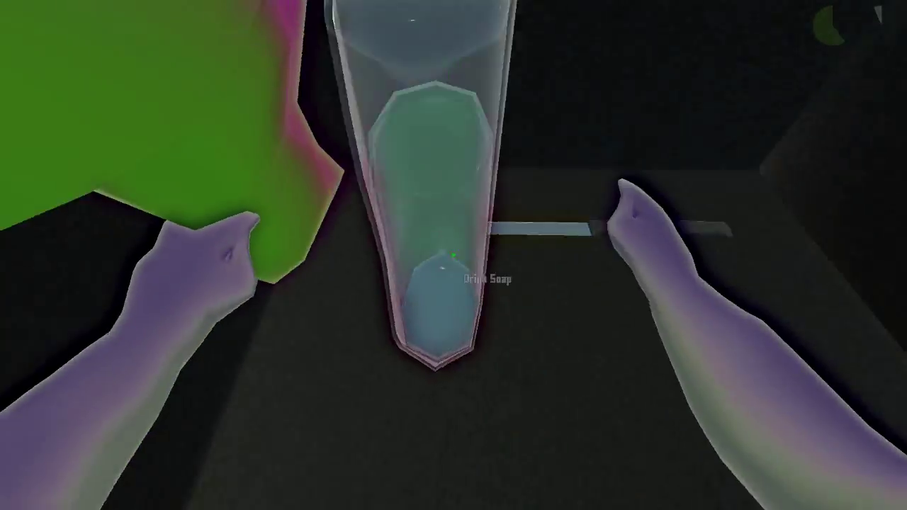
{"action": "left_click", "coordinate": [452, 255]}
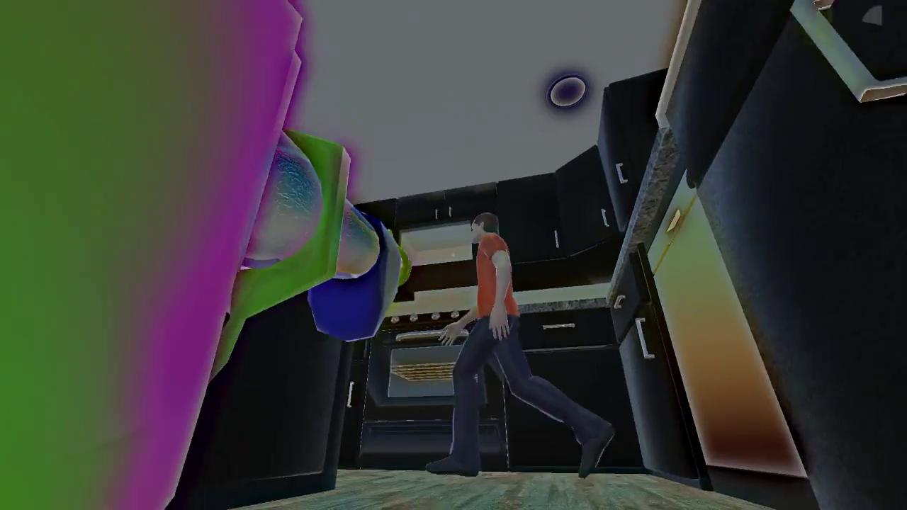
{"action": "left_click", "coordinate": [452, 255]}
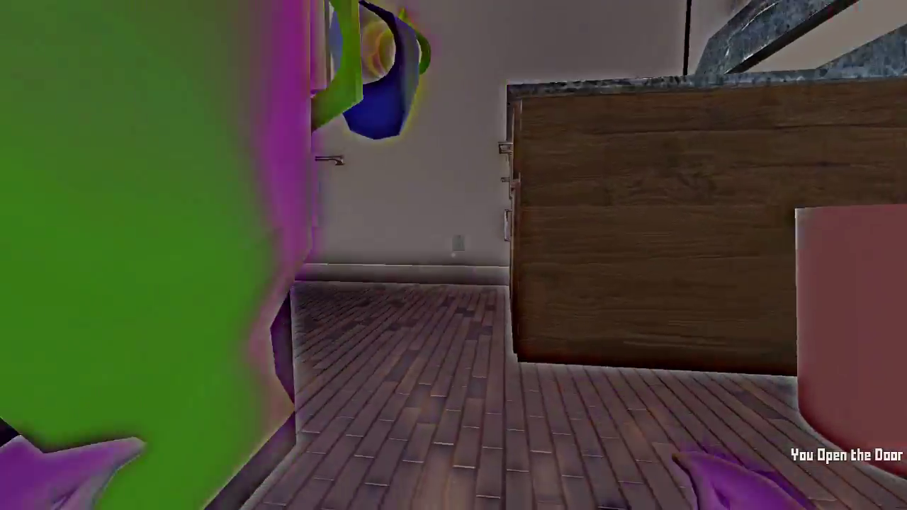
{"action": "left_click", "coordinate": [453, 255]}
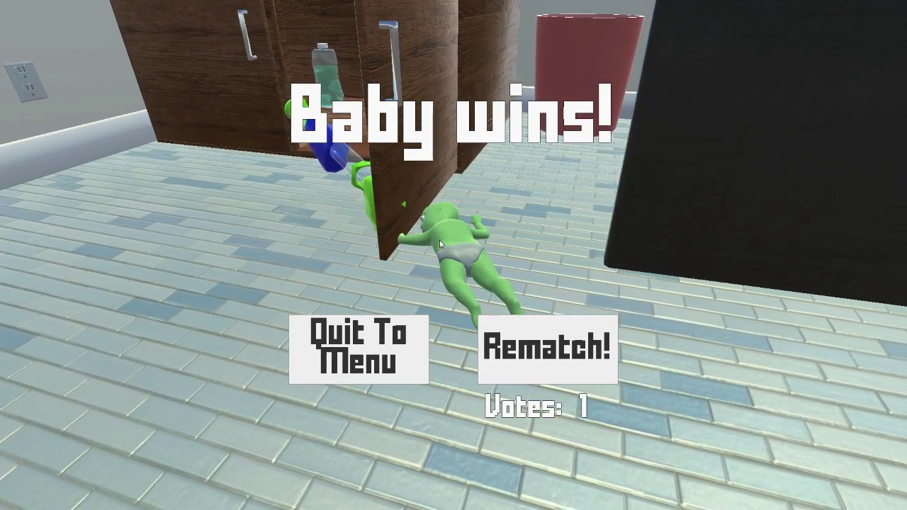
- Vote Rematch! on the Baby wins screen to start a Watch Your Son! round
{"action": "left_click", "coordinate": [527, 371]}
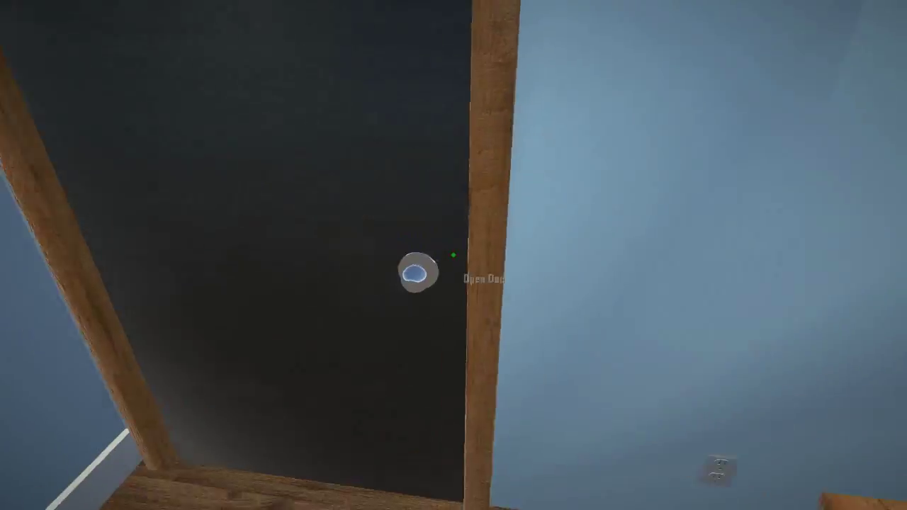
- Drop the window cleaner in the closet, shelve the soap, and close the closet
{"action": "left_click", "coordinate": [453, 255]}
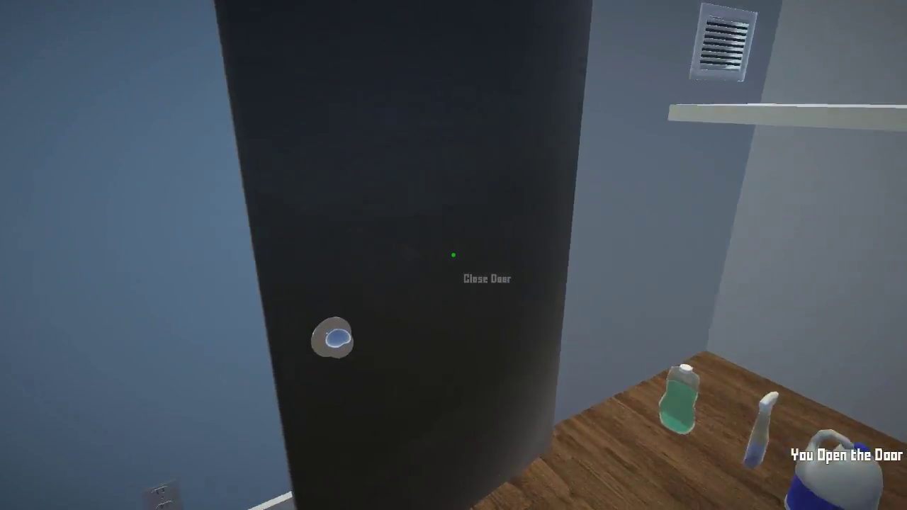
{"action": "left_click", "coordinate": [453, 255]}
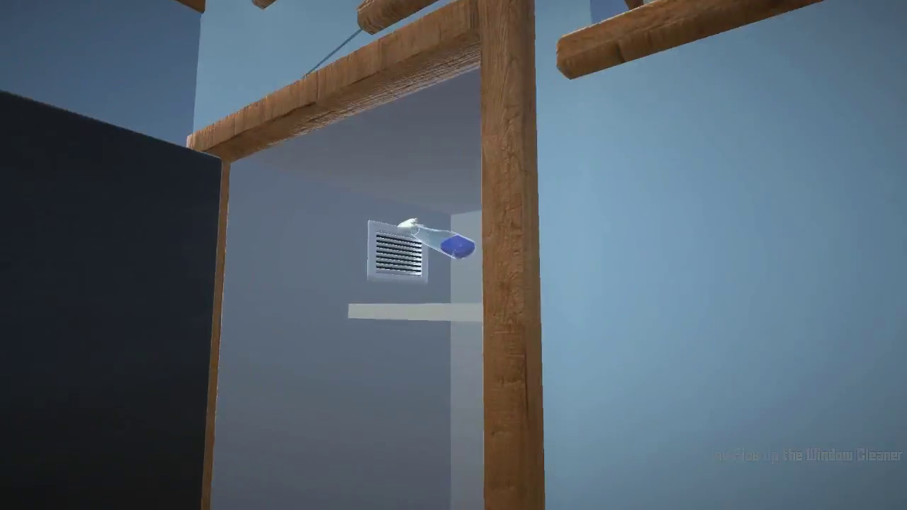
{"action": "left_click", "coordinate": [453, 255]}
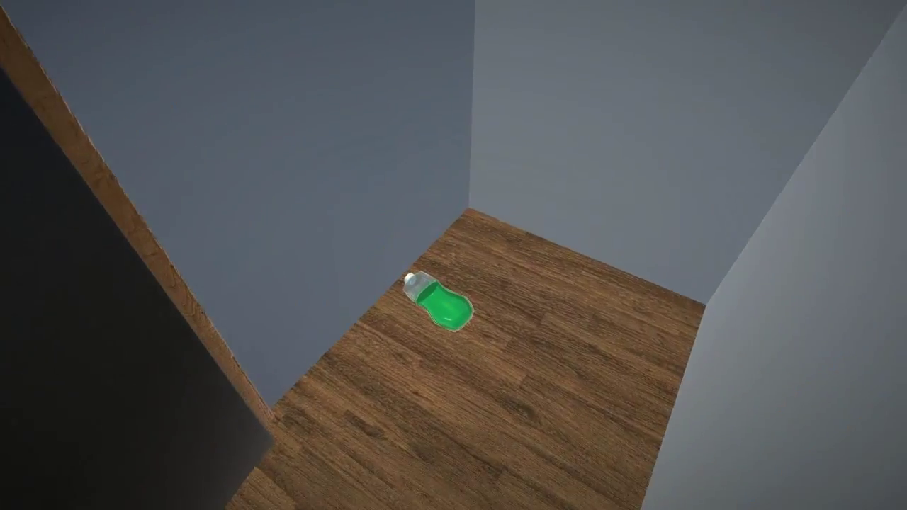
{"action": "left_click", "coordinate": [454, 255]}
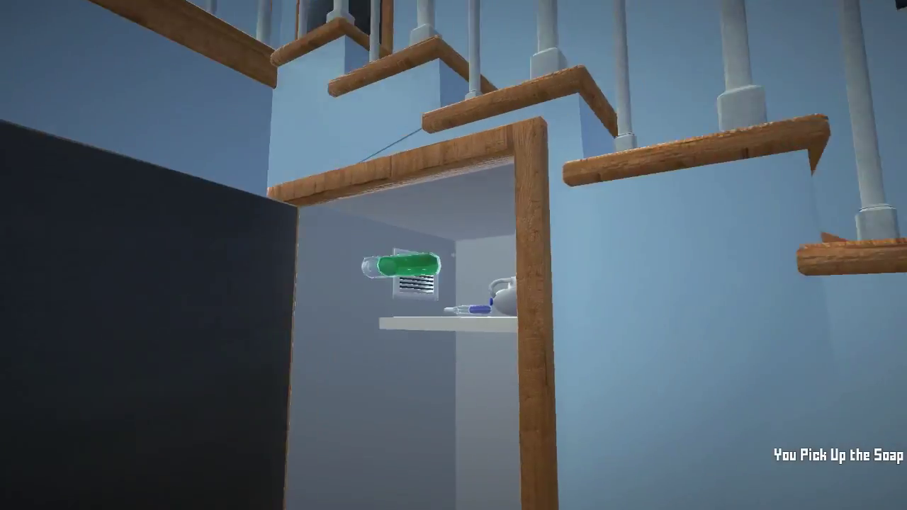
{"action": "left_click", "coordinate": [453, 255]}
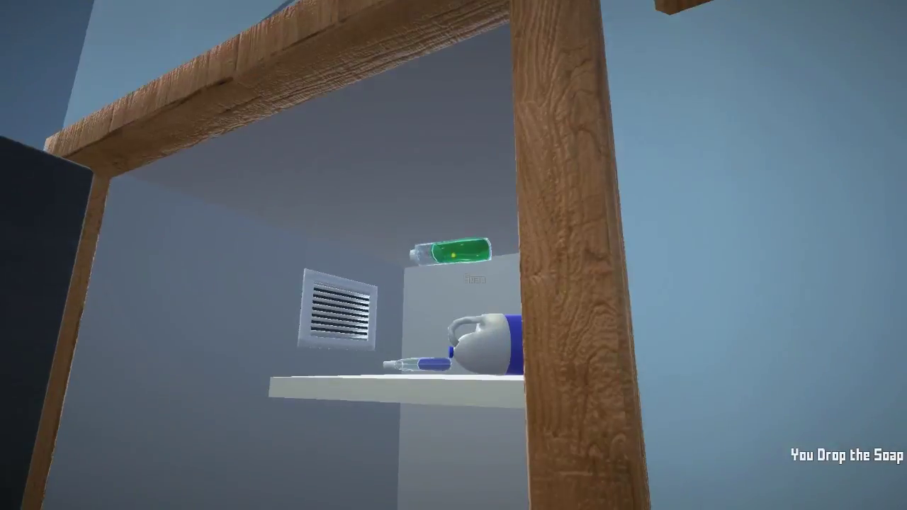
{"action": "left_click", "coordinate": [454, 255]}
{"action": "left_click", "coordinate": [453, 255]}
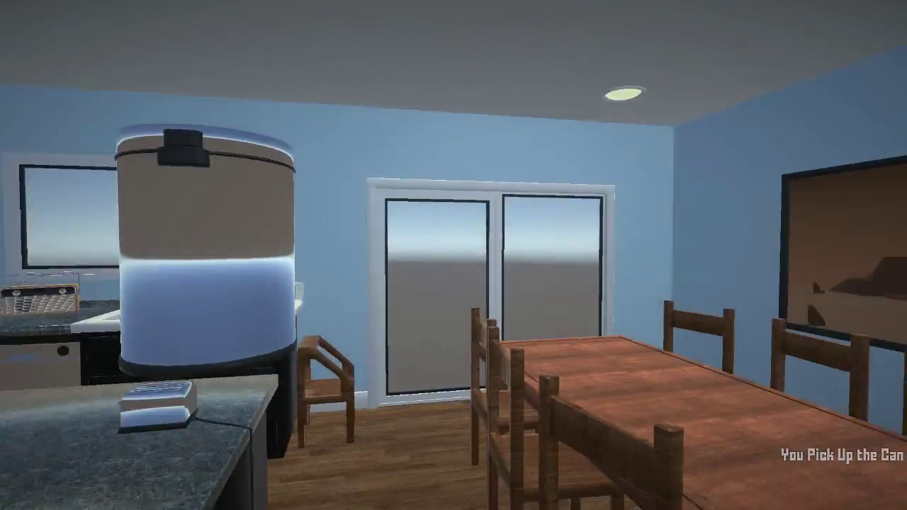
- Drop the can and bucket, leave the cleaner on the counter, and set the hammer on the sink
{"action": "left_click", "coordinate": [454, 255]}
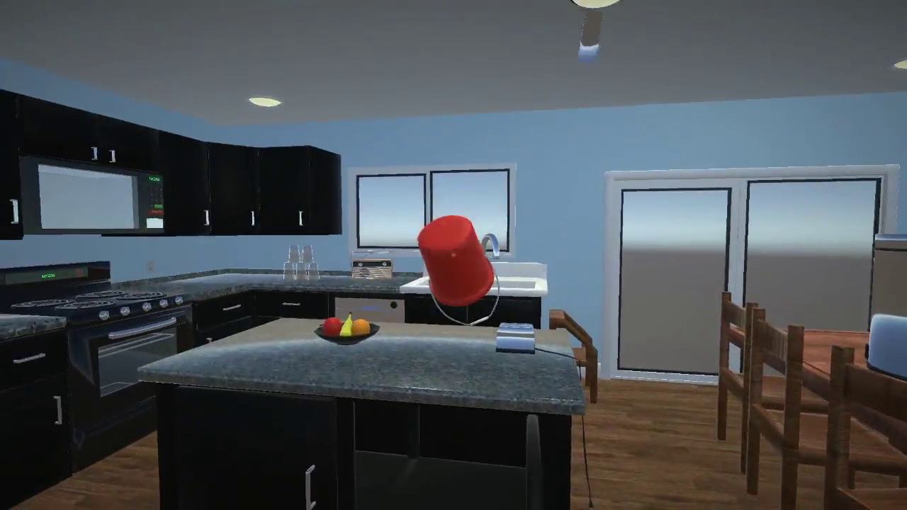
{"action": "left_click", "coordinate": [453, 255]}
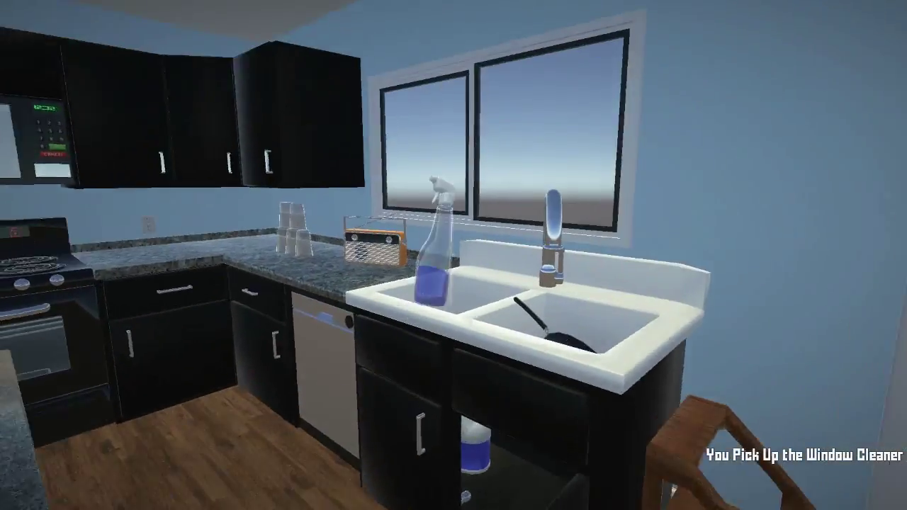
{"action": "left_click", "coordinate": [453, 255]}
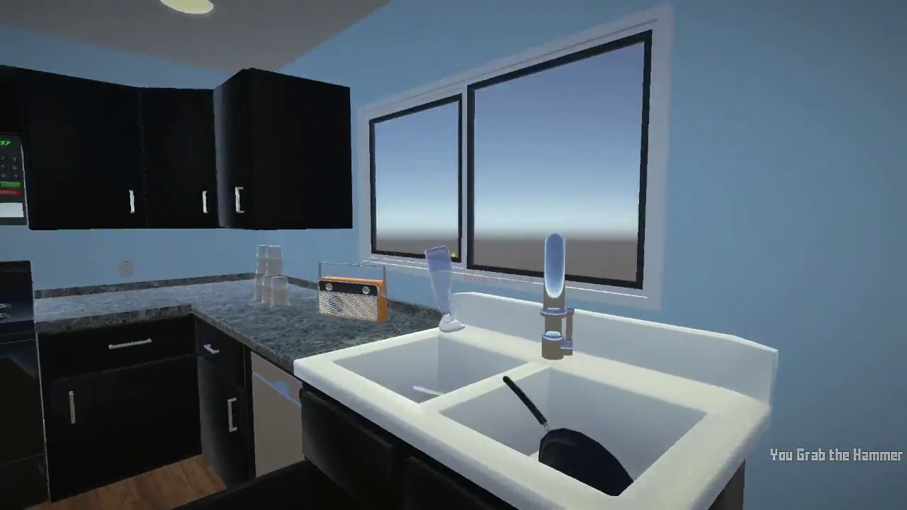
{"action": "left_click", "coordinate": [454, 255]}
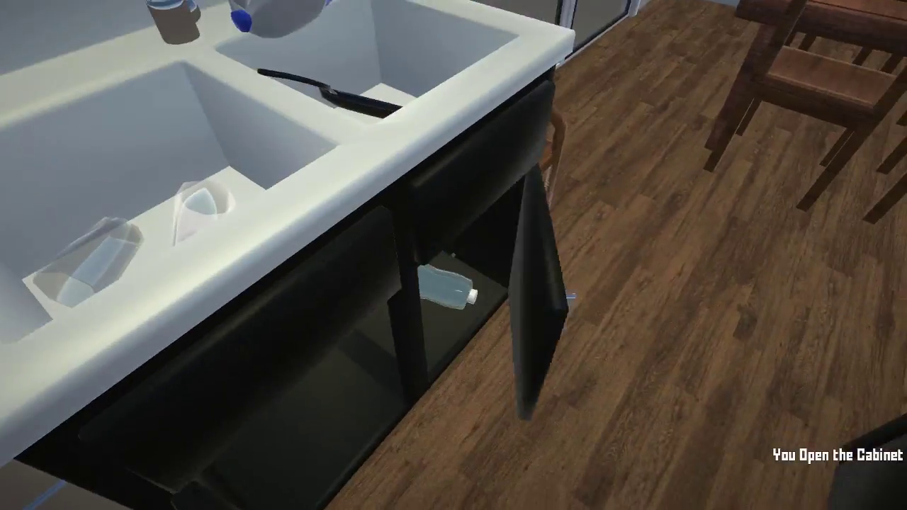
- Remove the soap from under the sink, close that cabinet, and carry the toaster through the door
{"action": "left_click", "coordinate": [445, 287]}
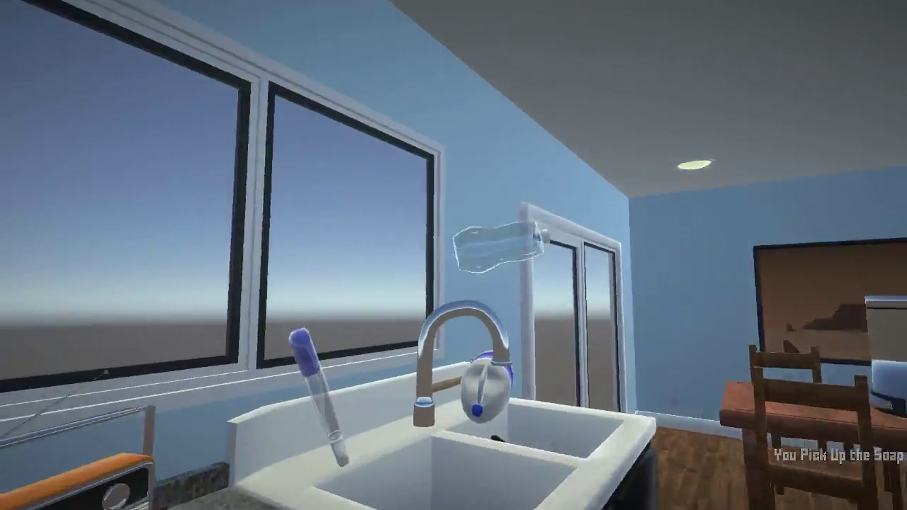
{"action": "left_click", "coordinate": [453, 255]}
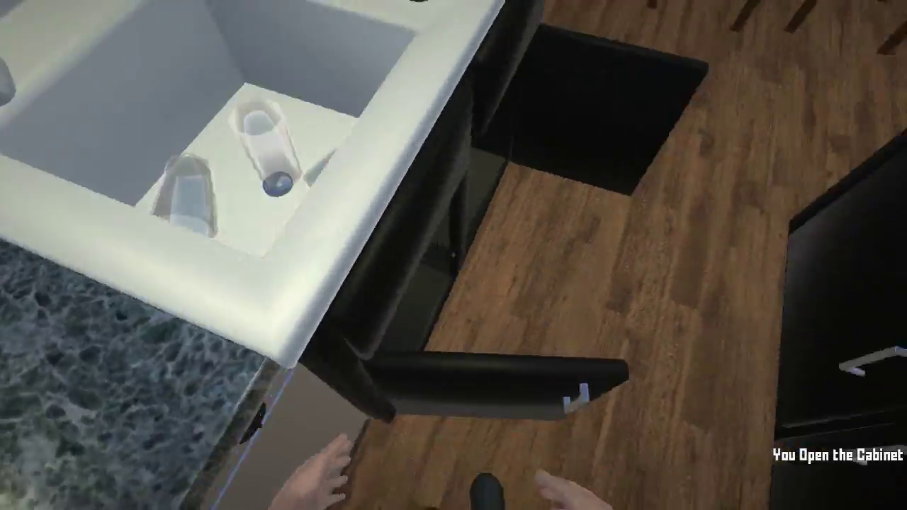
{"action": "left_click", "coordinate": [454, 255]}
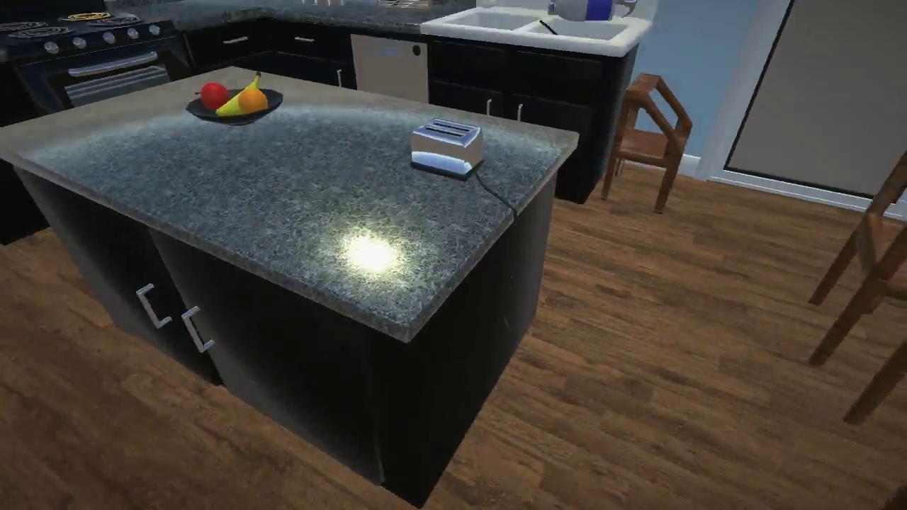
{"action": "left_click", "coordinate": [453, 255]}
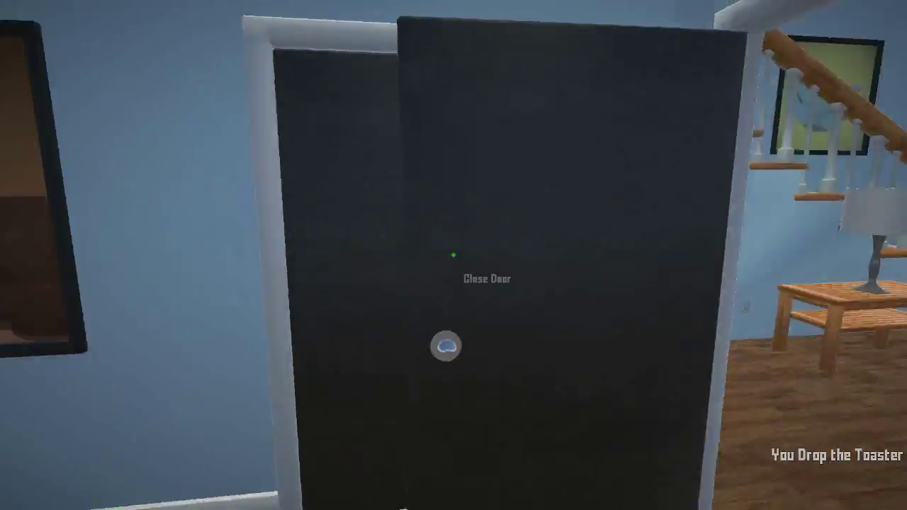
{"action": "left_click", "coordinate": [453, 255]}
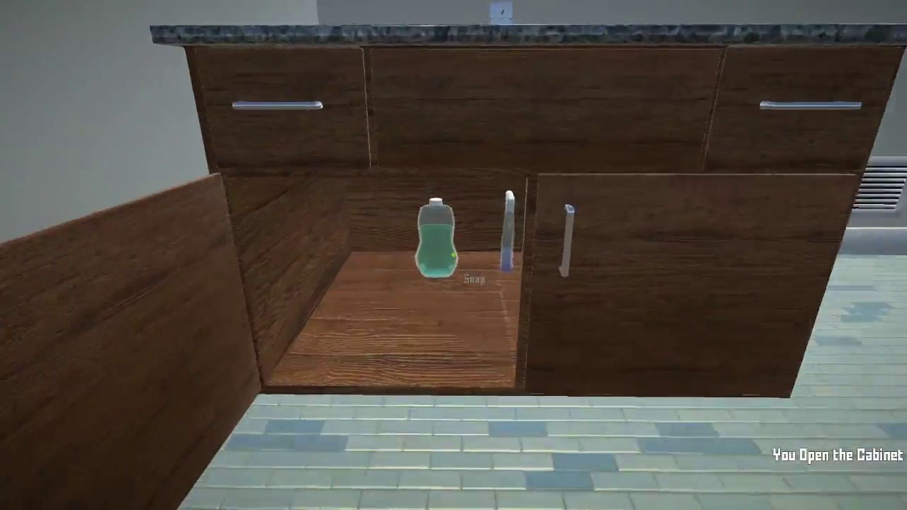
- Take the bathroom soap, move the bleach to the counter, and drop the window cleaner
{"action": "left_click", "coordinate": [453, 255]}
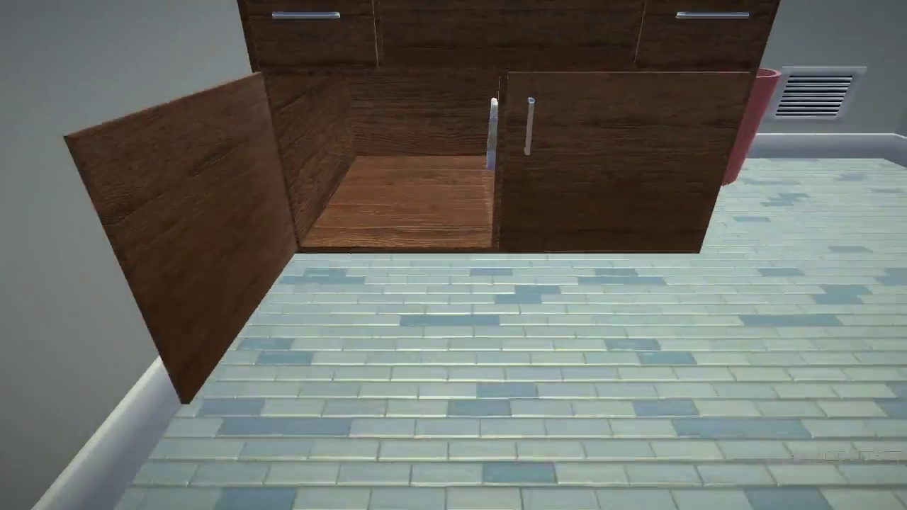
{"action": "left_click", "coordinate": [454, 255]}
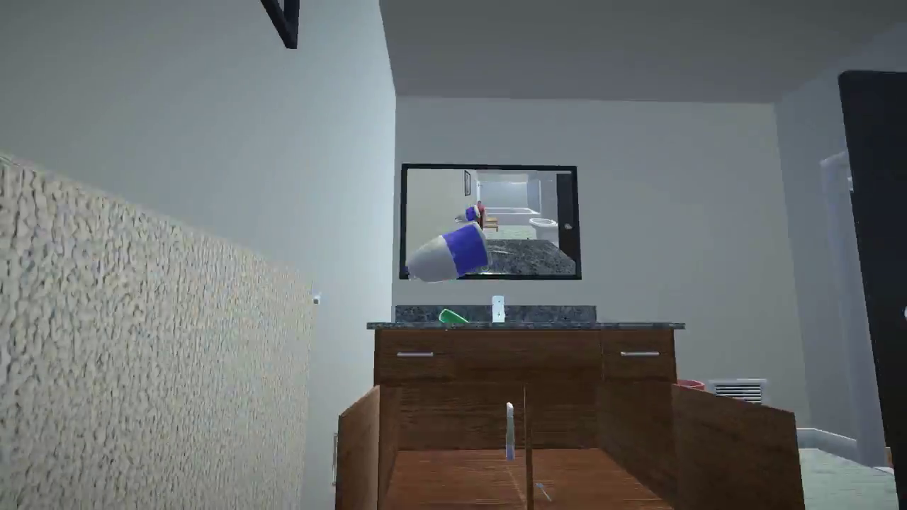
{"action": "left_click", "coordinate": [453, 255]}
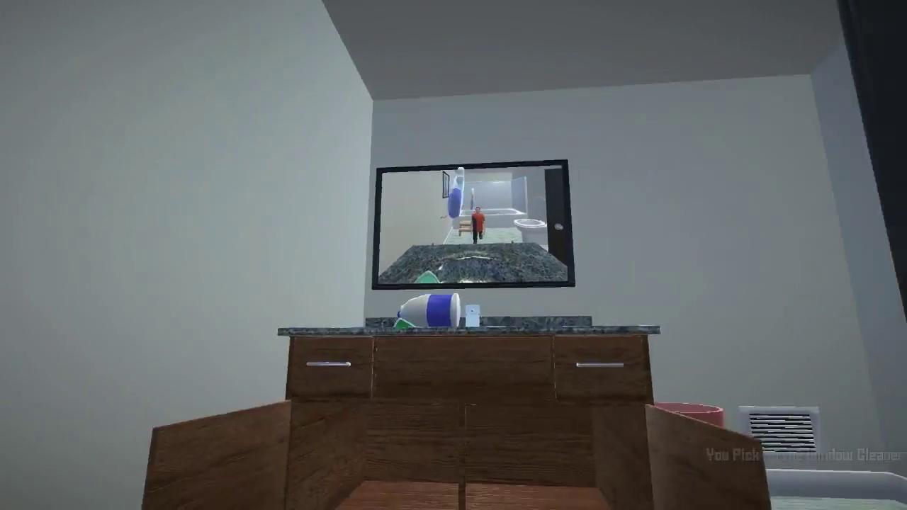
{"action": "left_click", "coordinate": [454, 255]}
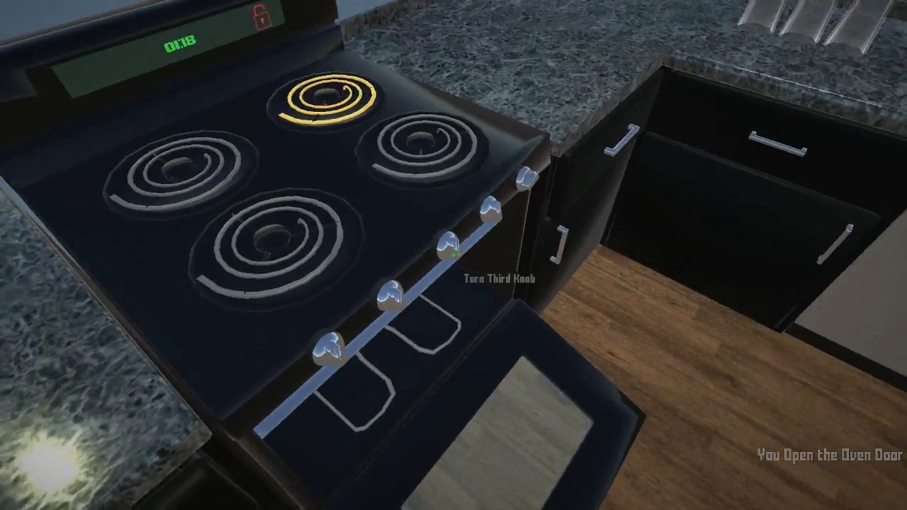
- Turn the third stove knob, take the banana and apple, toss the chair, and open the bathroom
{"action": "left_click", "coordinate": [452, 254]}
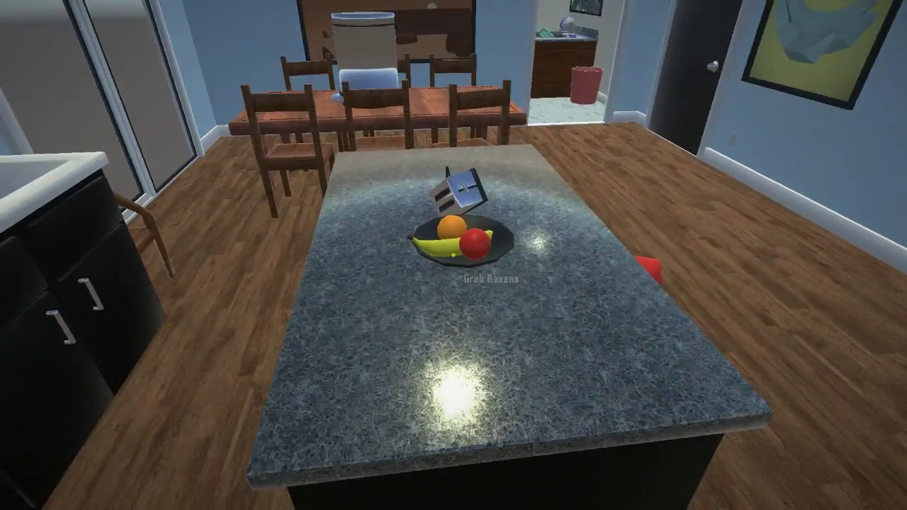
{"action": "left_click", "coordinate": [453, 255]}
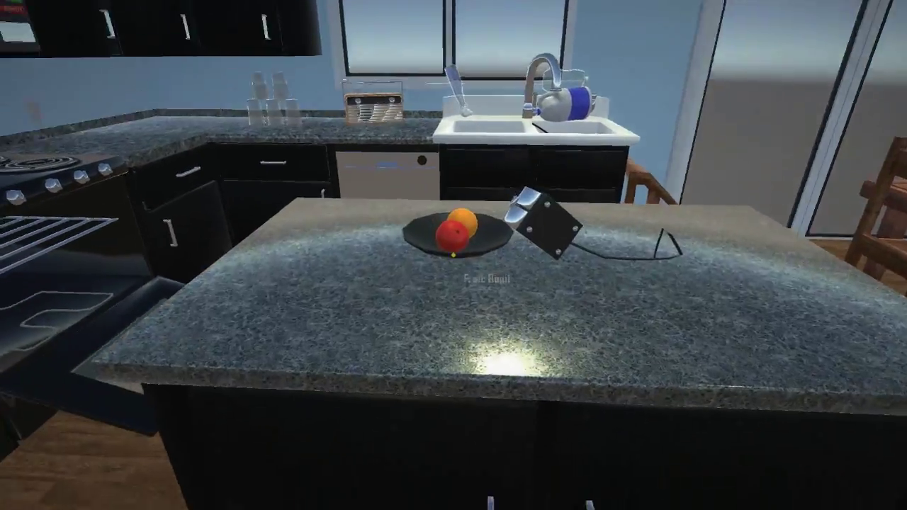
{"action": "left_click", "coordinate": [453, 255]}
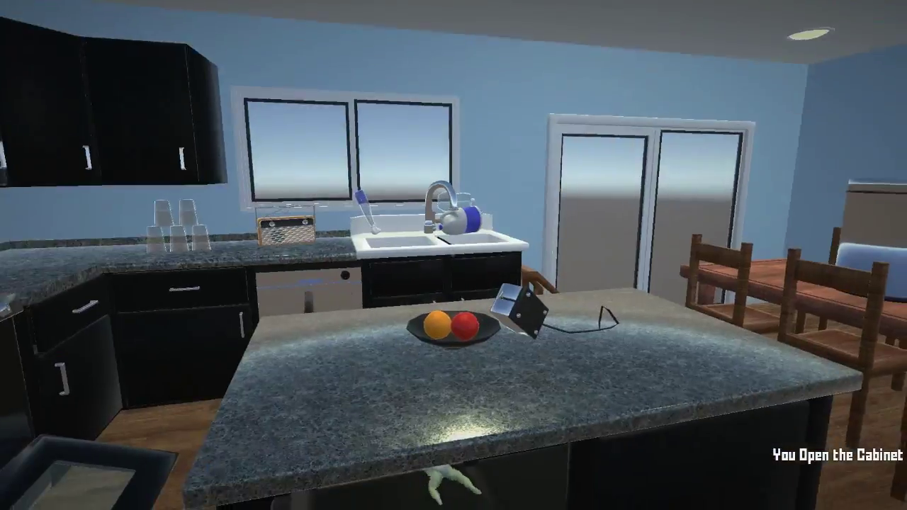
{"action": "left_click", "coordinate": [454, 255]}
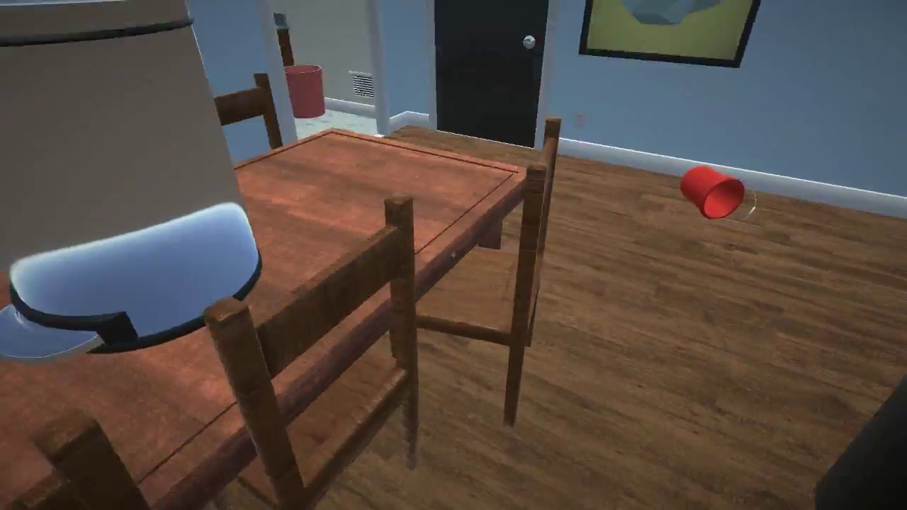
{"action": "left_click", "coordinate": [453, 256]}
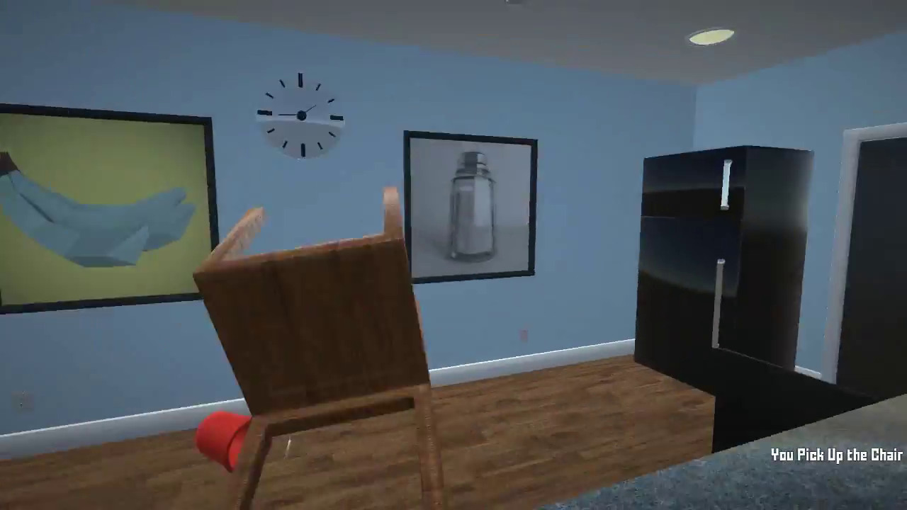
{"action": "left_click", "coordinate": [453, 256]}
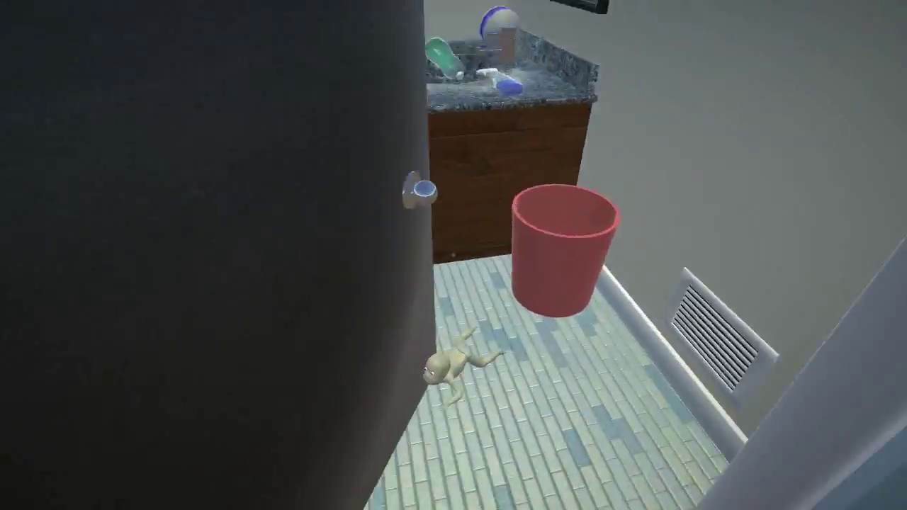
{"action": "left_click", "coordinate": [454, 255]}
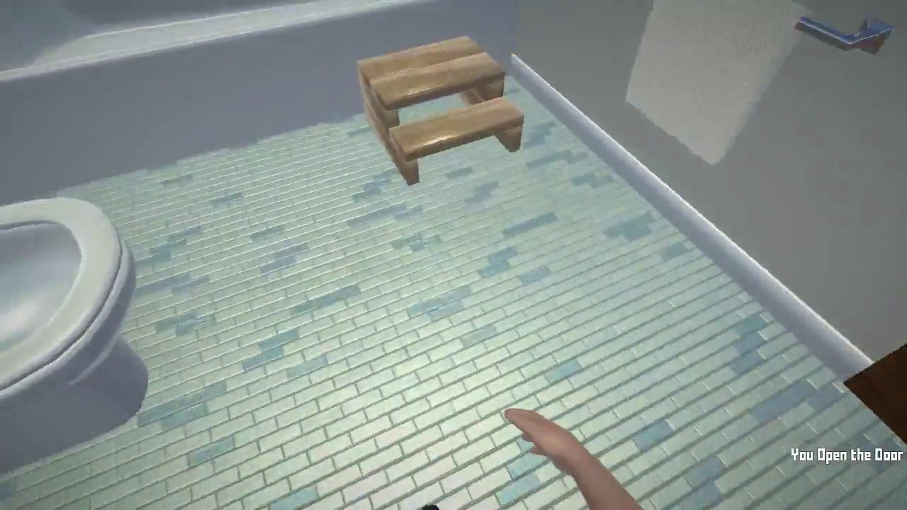
- Drop the orange, take the raw steak from the fridge, and place it on the burner
{"action": "key", "text": "w"}
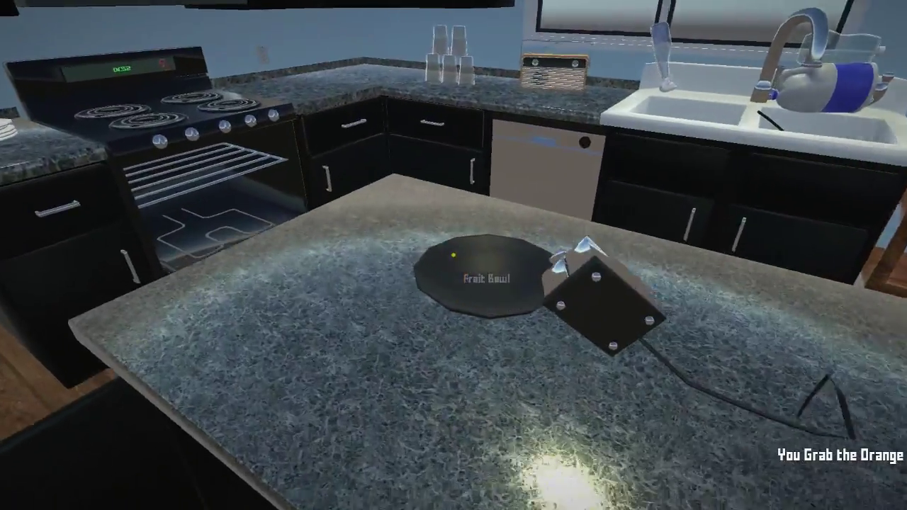
{"action": "key", "text": "w"}
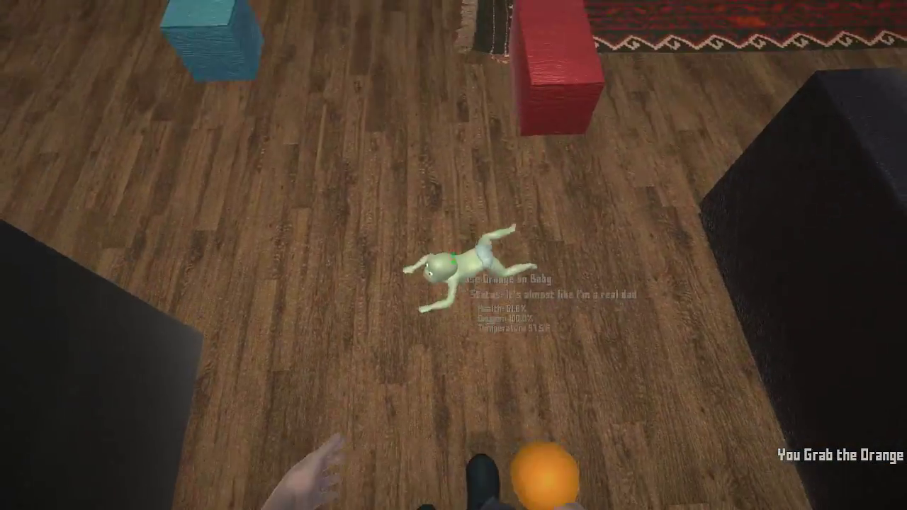
{"action": "key", "text": "w"}
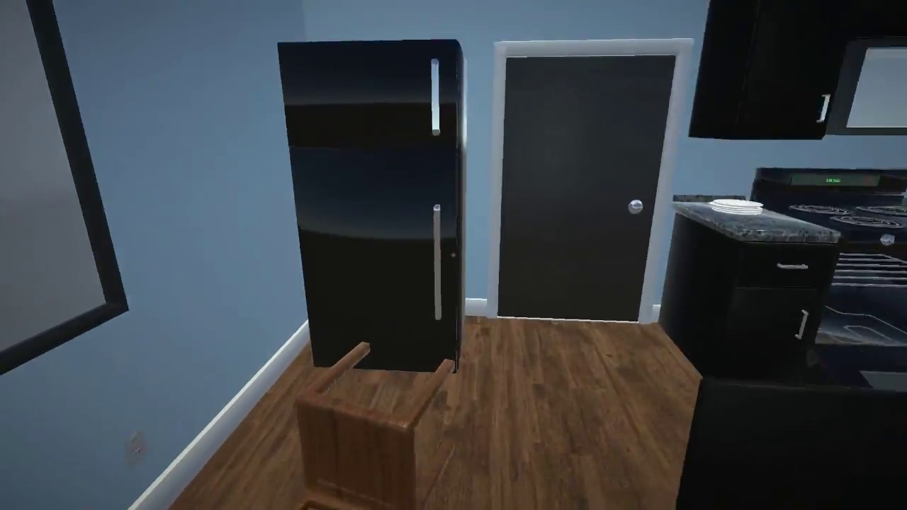
{"action": "left_click", "coordinate": [453, 255]}
{"action": "left_click", "coordinate": [453, 255]}
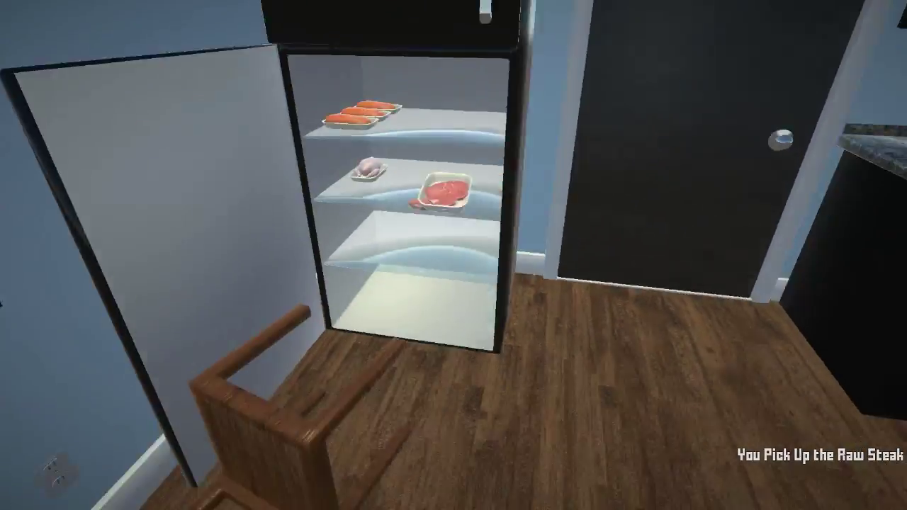
{"action": "key", "text": "w"}
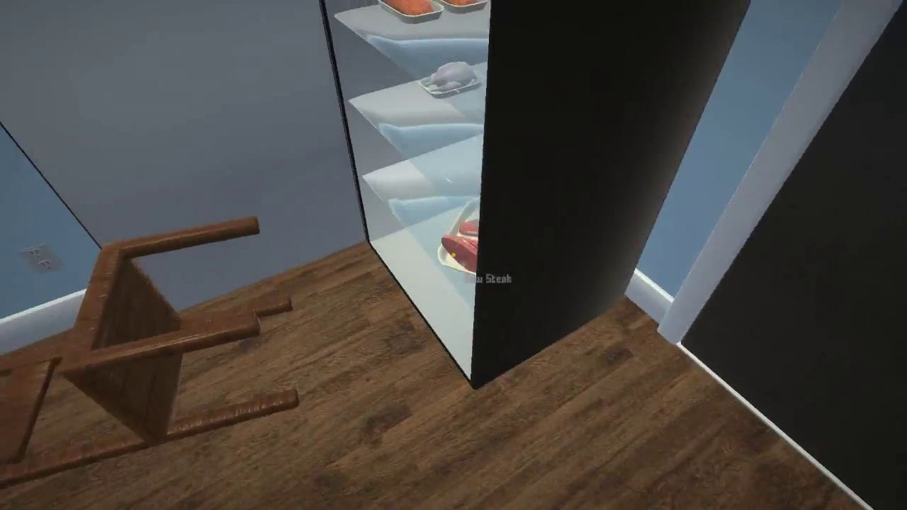
{"action": "key", "text": "d"}
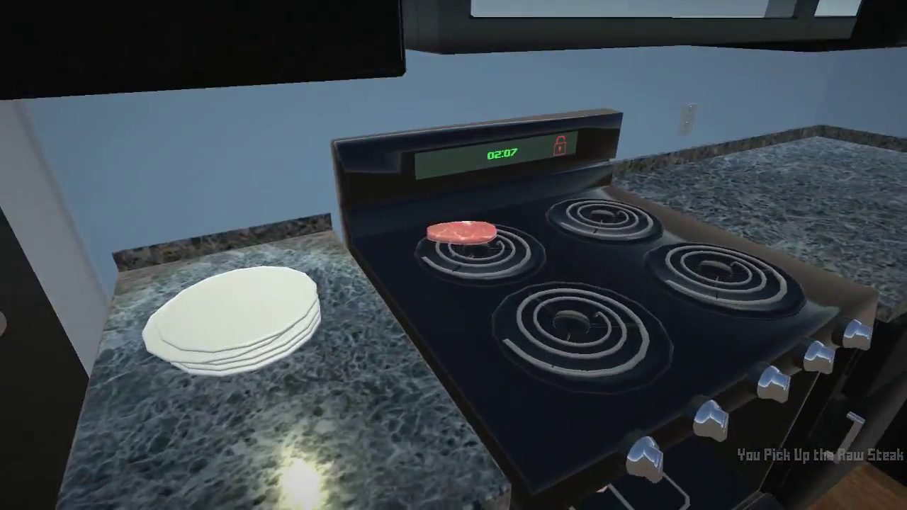
{"action": "left_click", "coordinate": [454, 255]}
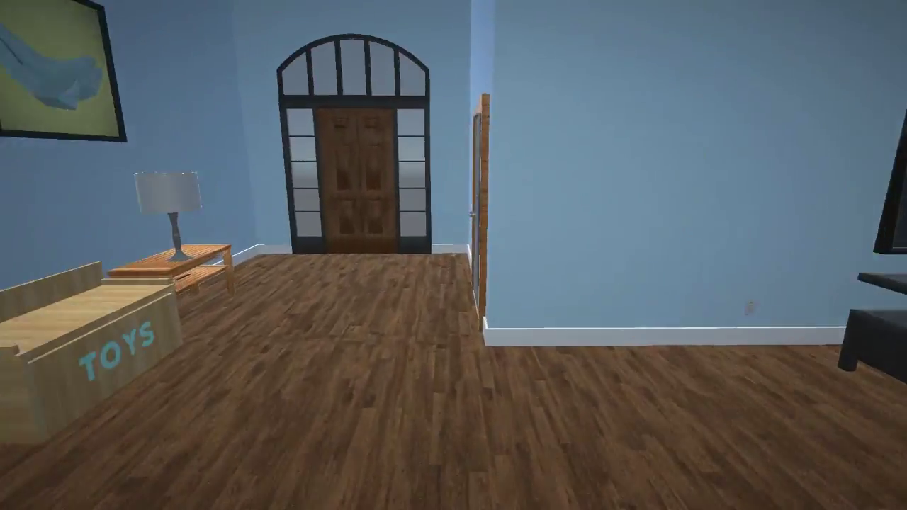
- Open the closet door and climb the stairs
{"action": "key", "text": "w"}
{"action": "left_click", "coordinate": [453, 255]}
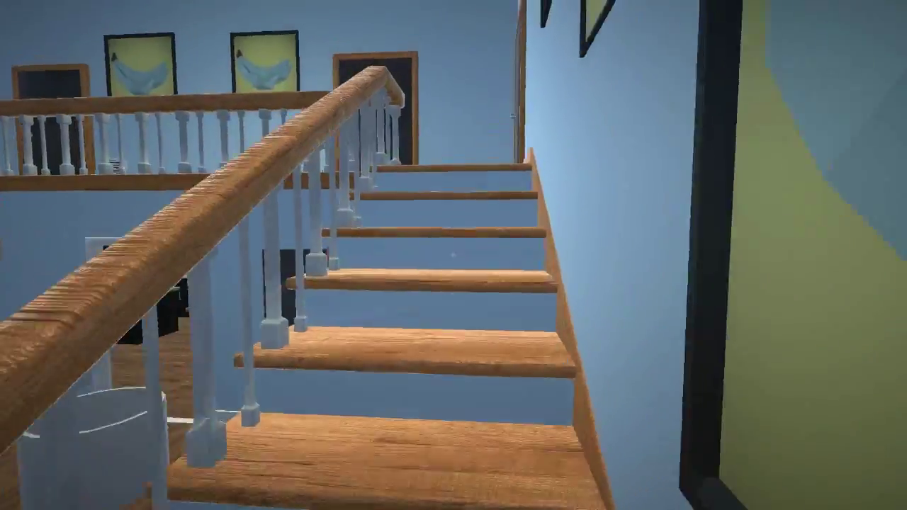
{"action": "key", "text": "w"}
- Try the locked upstairs door, then go through the black door into the bedroom
{"action": "key", "text": "w"}
{"action": "left_click", "coordinate": [454, 255]}
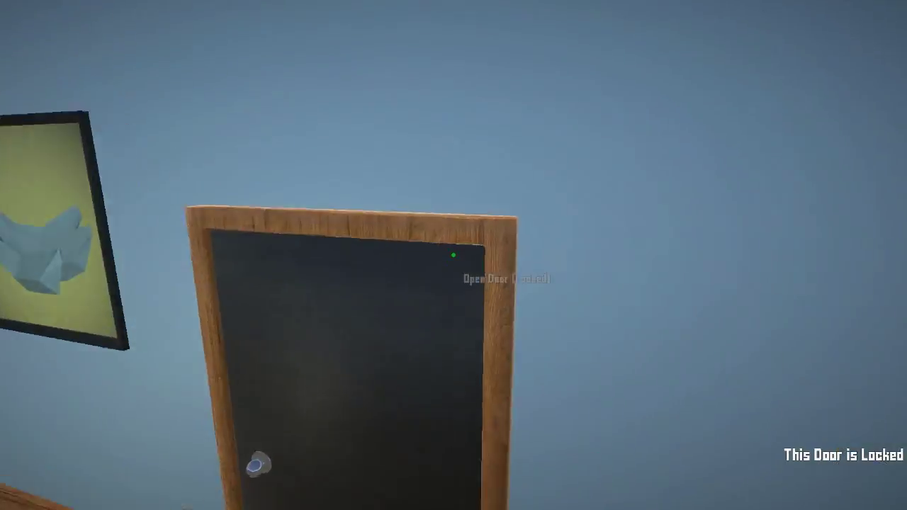
{"action": "key", "text": "w"}
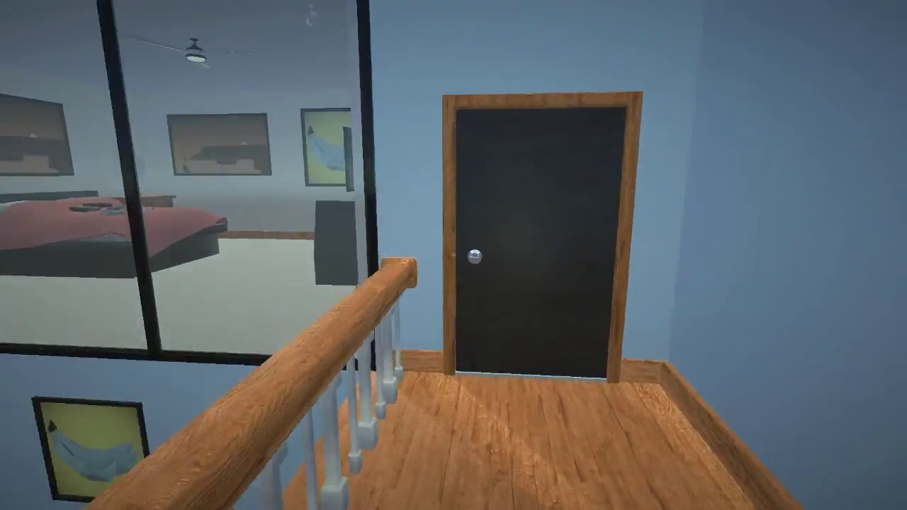
{"action": "left_click", "coordinate": [453, 255]}
{"action": "key", "text": "w"}
{"action": "left_click", "coordinate": [453, 255]}
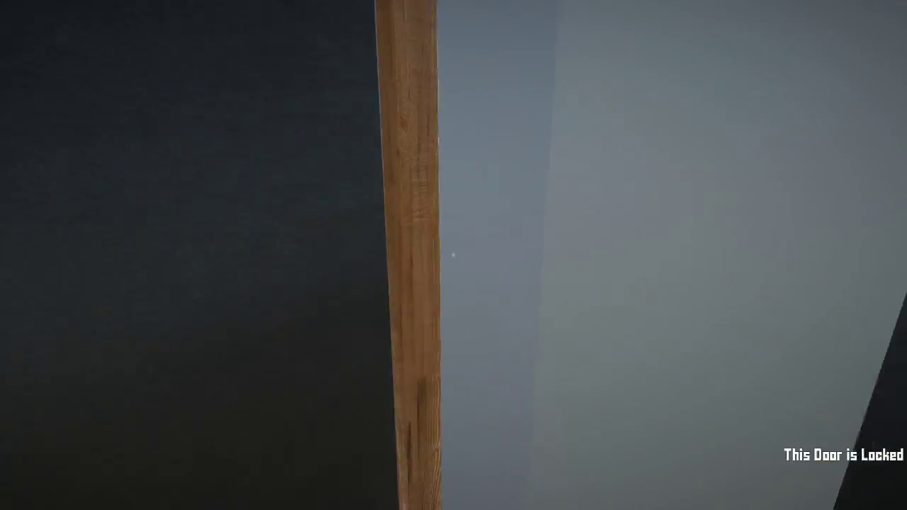
{"action": "key", "text": "w"}
{"action": "key", "text": "w"}
- Check the TV-stand drawers, drop the laundry basket, and walk back to the kitchen
{"action": "left_click", "coordinate": [453, 255]}
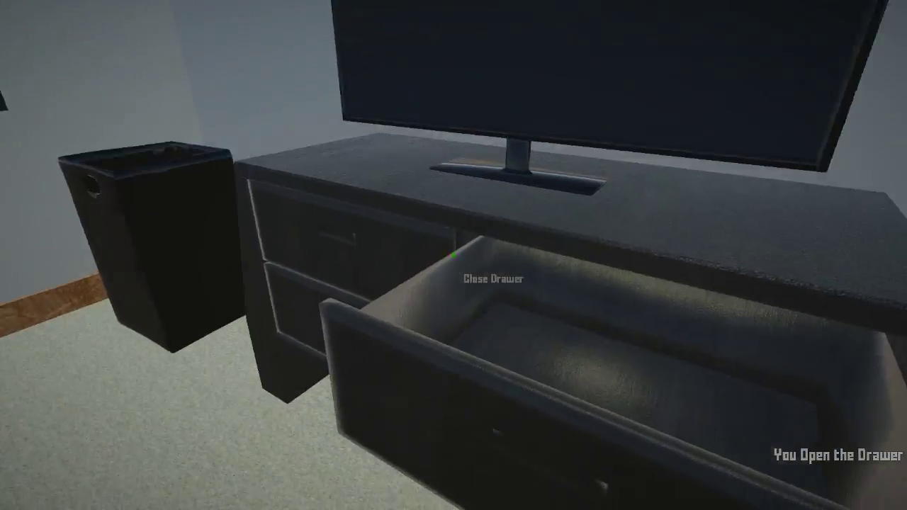
{"action": "left_click", "coordinate": [453, 255]}
{"action": "left_click", "coordinate": [453, 254]}
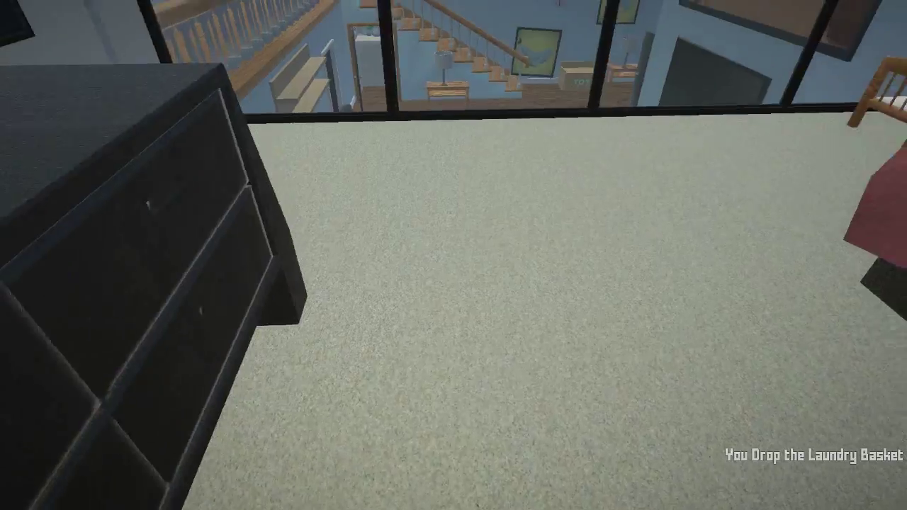
{"action": "key", "text": "w"}
{"action": "key", "text": "w"}
{"action": "key", "text": "w"}
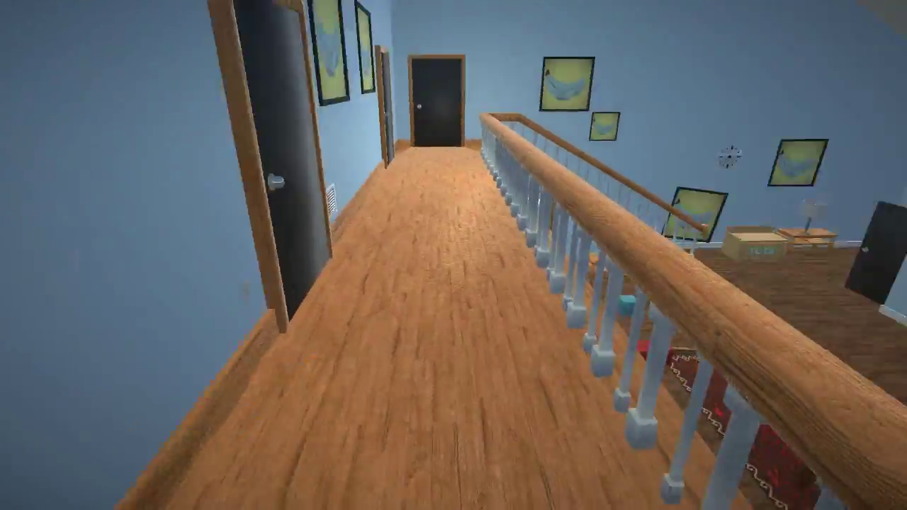
{"action": "key", "text": "w"}
{"action": "key", "text": "w"}
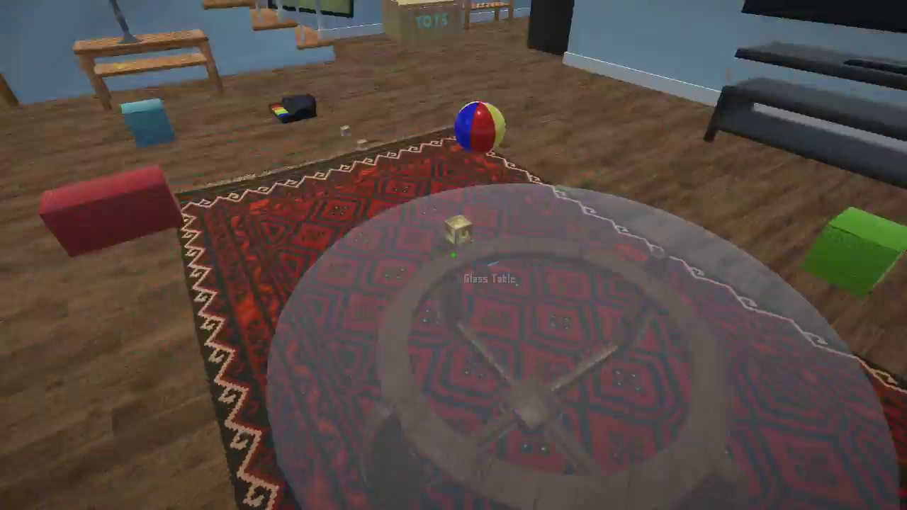
{"action": "key", "text": "w"}
{"action": "key", "text": "w"}
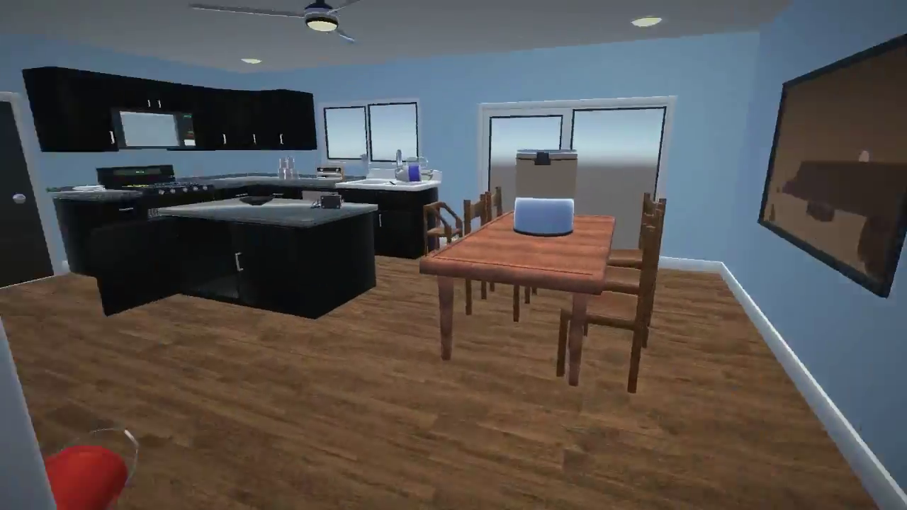
- Shut the open oven door
{"action": "key", "text": "w"}
{"action": "key", "text": "w"}
{"action": "key", "text": "w"}
{"action": "key", "text": "w"}
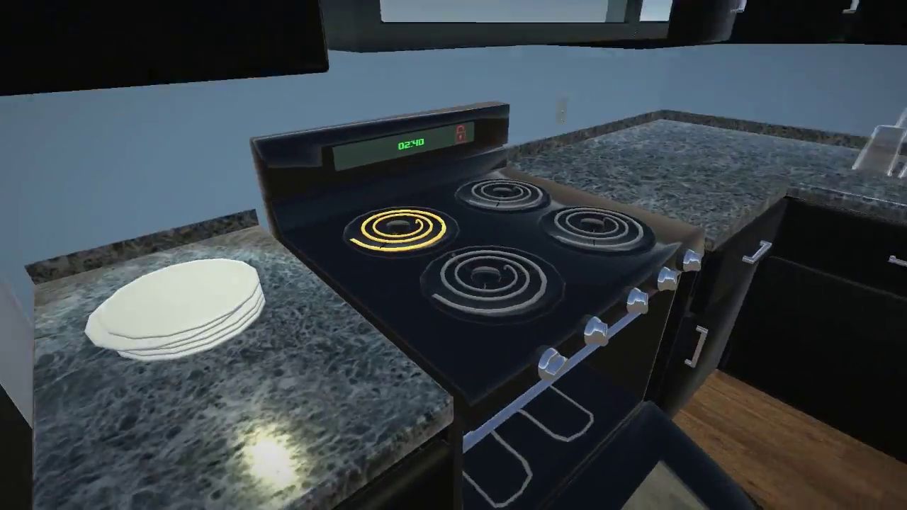
{"action": "key", "text": "e"}
{"action": "left_click", "coordinate": [454, 255]}
- Pick the raw steak up off the floor and put it back on the burner
{"action": "key", "text": "w"}
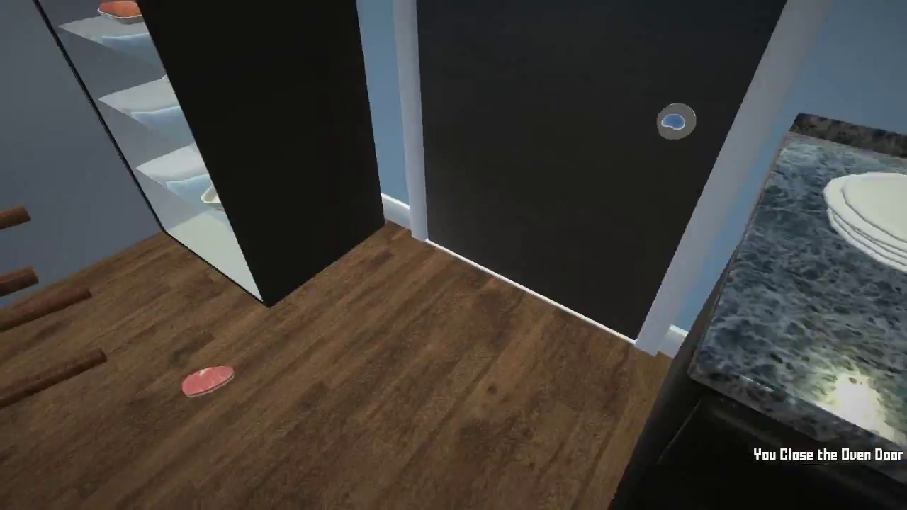
{"action": "key", "text": "w"}
{"action": "key", "text": "w"}
{"action": "key", "text": "w"}
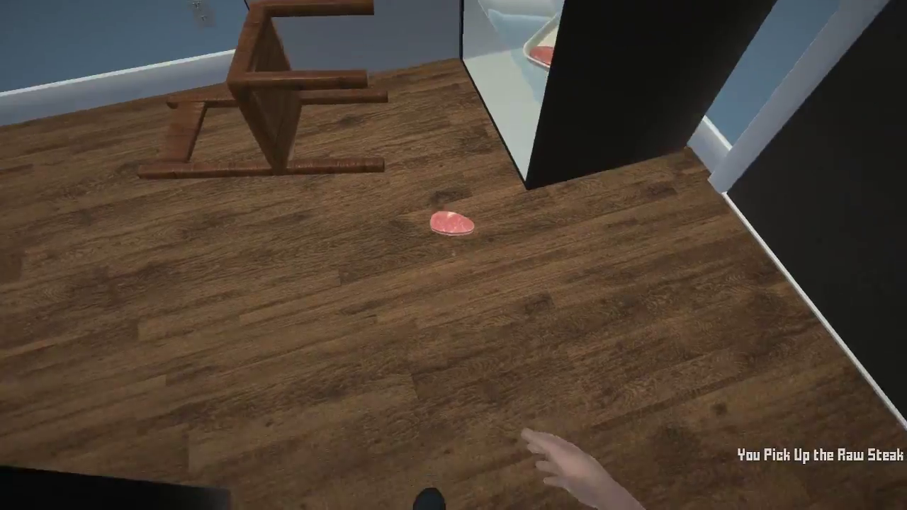
{"action": "key", "text": "e"}
{"action": "key", "text": "w"}
{"action": "key", "text": "w"}
{"action": "key", "text": "w"}
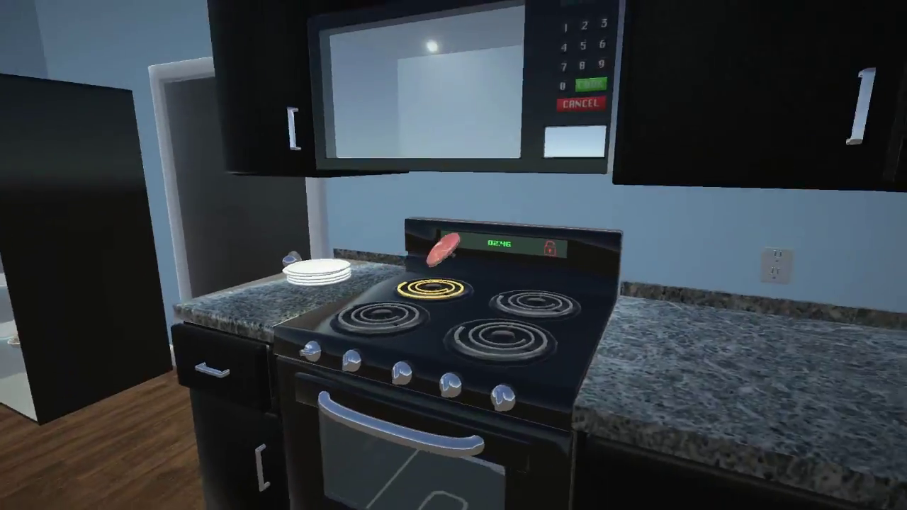
{"action": "key", "text": "e"}
{"action": "key", "text": "w"}
{"action": "key", "text": "e"}
{"action": "key", "text": "w"}
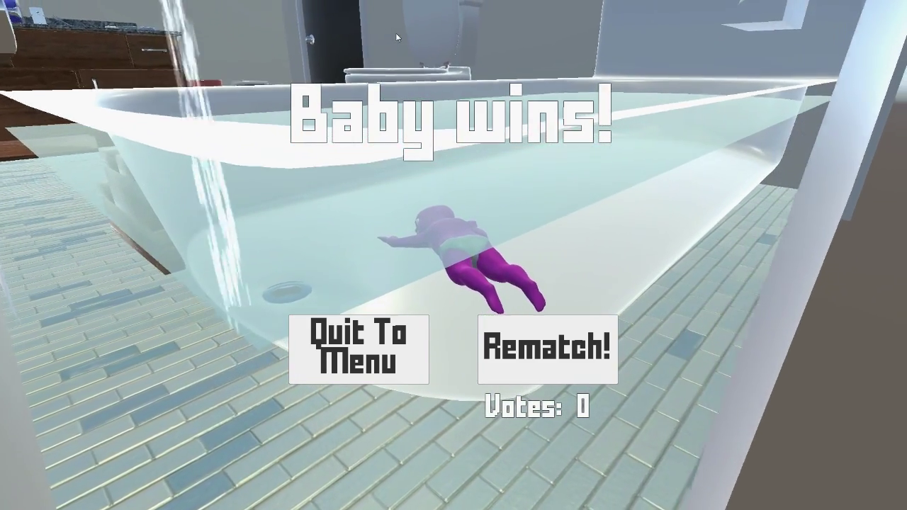
- Vote for a rematch with Enter and spawn as the baby in the bedroom
{"action": "key", "text": "Return"}
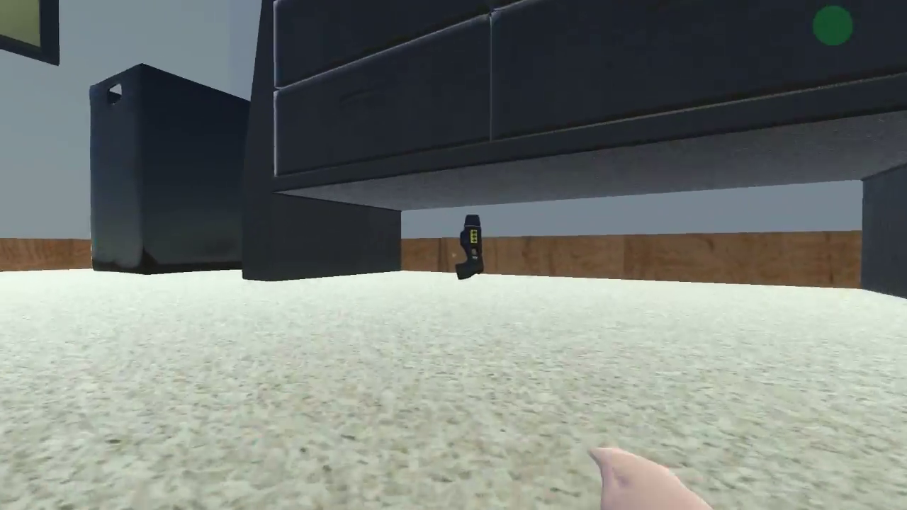
- Grab the taser under the dresser, crawl through the vent, and tase the dad
{"action": "left_click", "coordinate": [454, 255]}
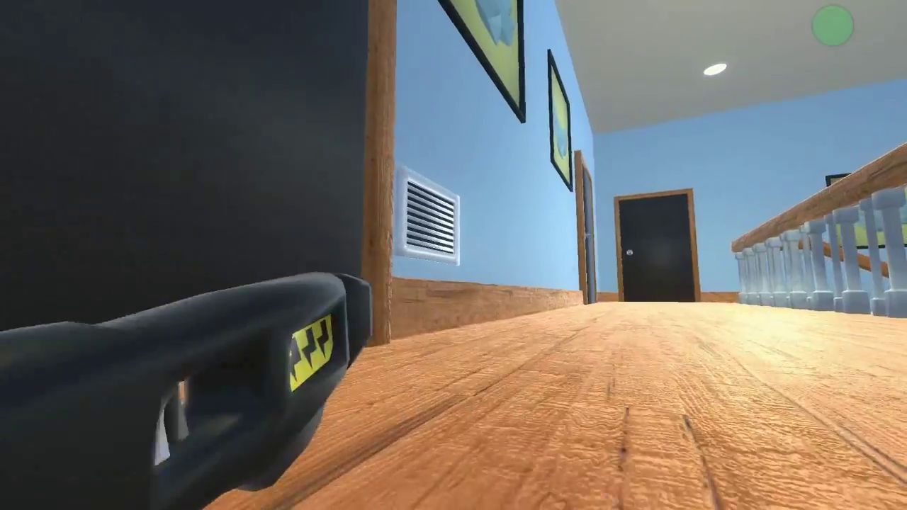
{"action": "left_click", "coordinate": [453, 255]}
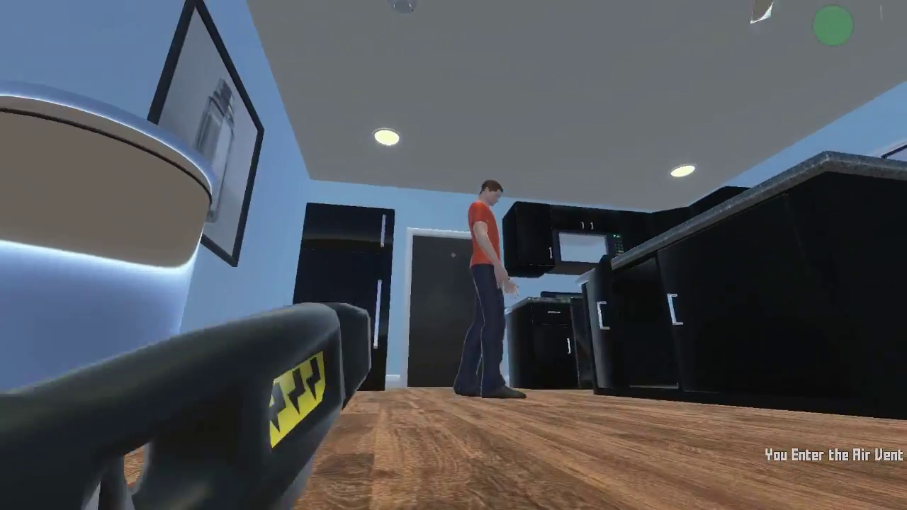
{"action": "left_click", "coordinate": [453, 255]}
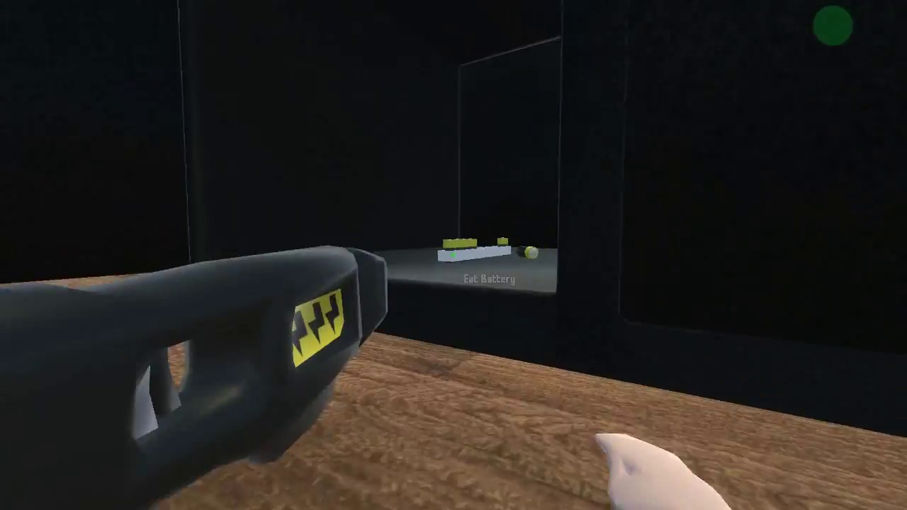
- Eat the battery, then climb into the kitchen cabinet and close it
{"action": "left_click", "coordinate": [489, 279]}
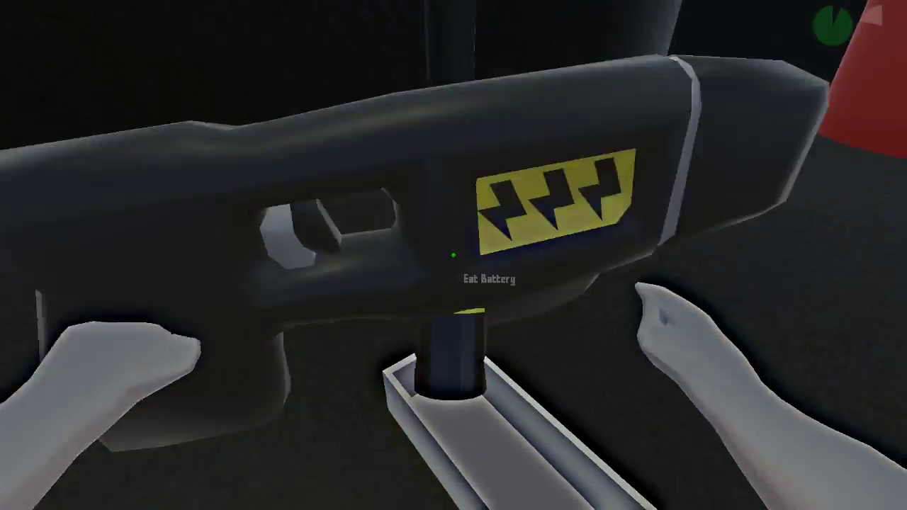
{"action": "left_click", "coordinate": [453, 255]}
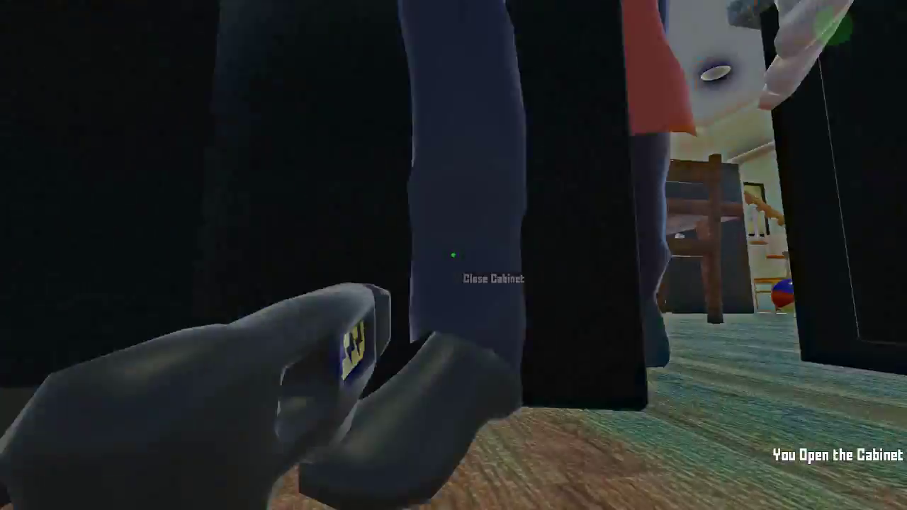
{"action": "left_click", "coordinate": [453, 255]}
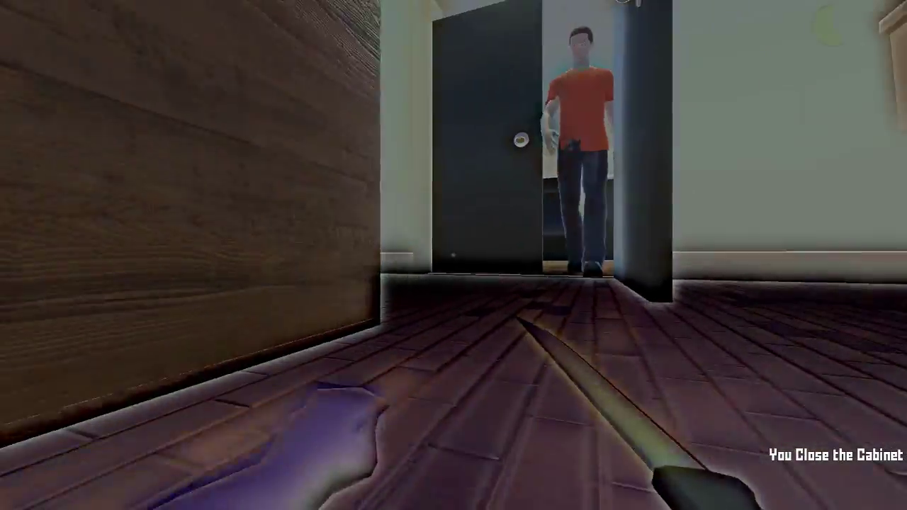
- Close and reopen the cabinet door, then move across the room toward the vent
{"action": "left_click", "coordinate": [453, 255]}
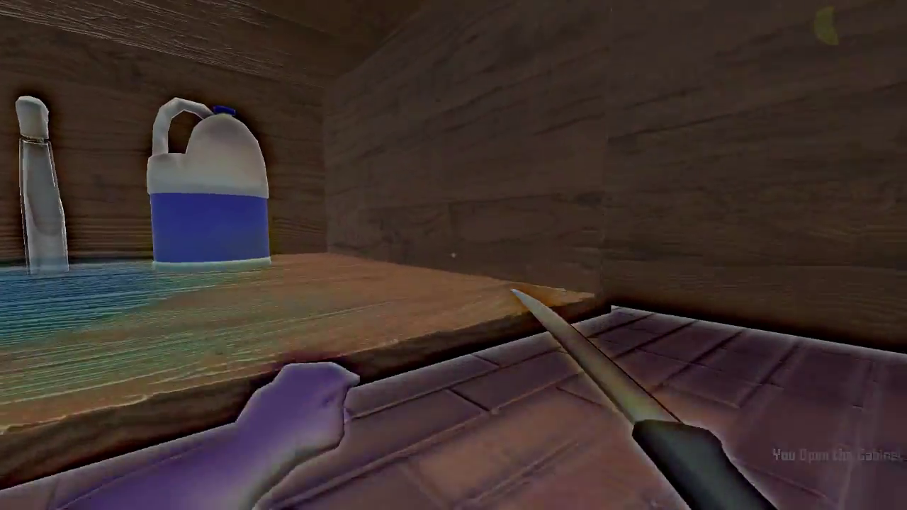
{"action": "left_click", "coordinate": [453, 255]}
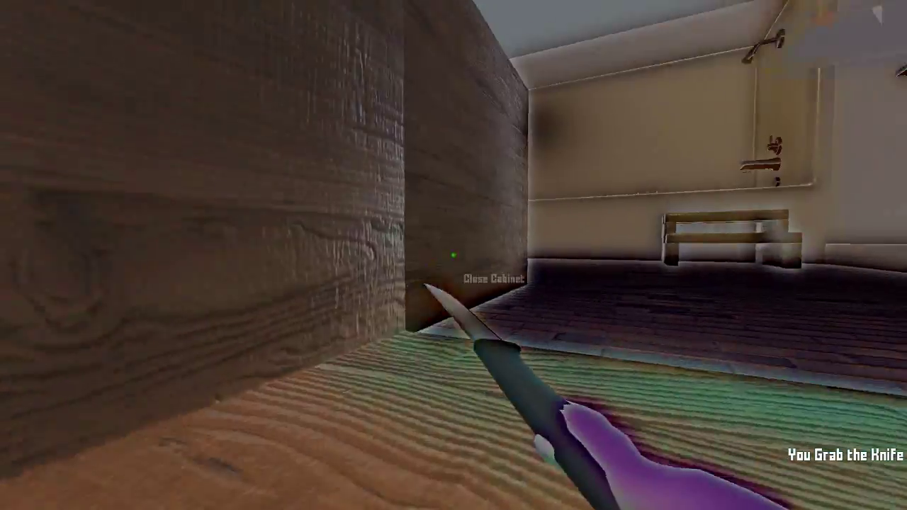
{"action": "key", "text": "w"}
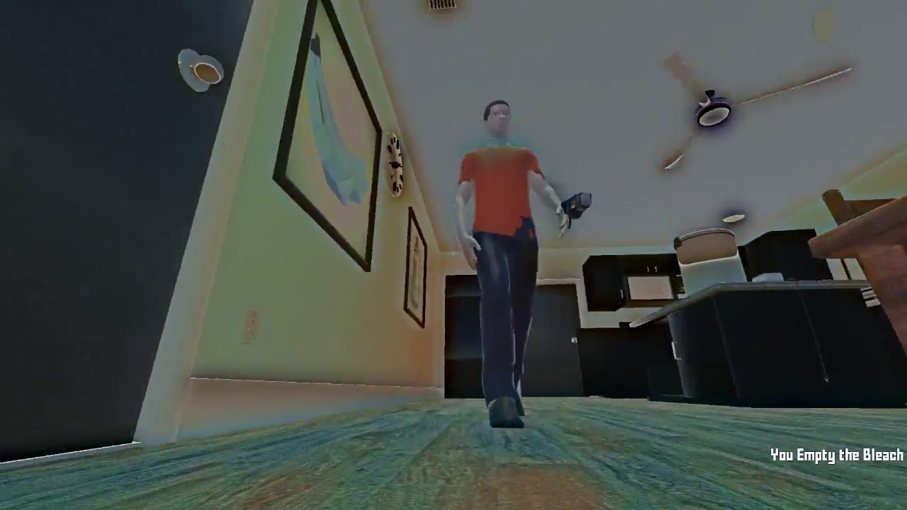
- Open the door and keep playing until the Baby wins! screen appears
{"action": "left_click", "coordinate": [453, 255]}
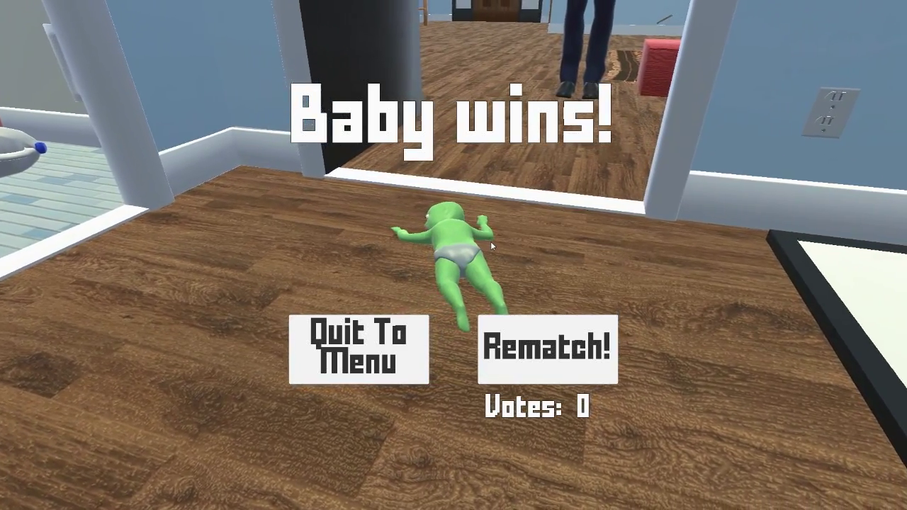
- Vote Rematch! on the Baby wins! screen so a new round starts with Dad
{"action": "left_click", "coordinate": [520, 319]}
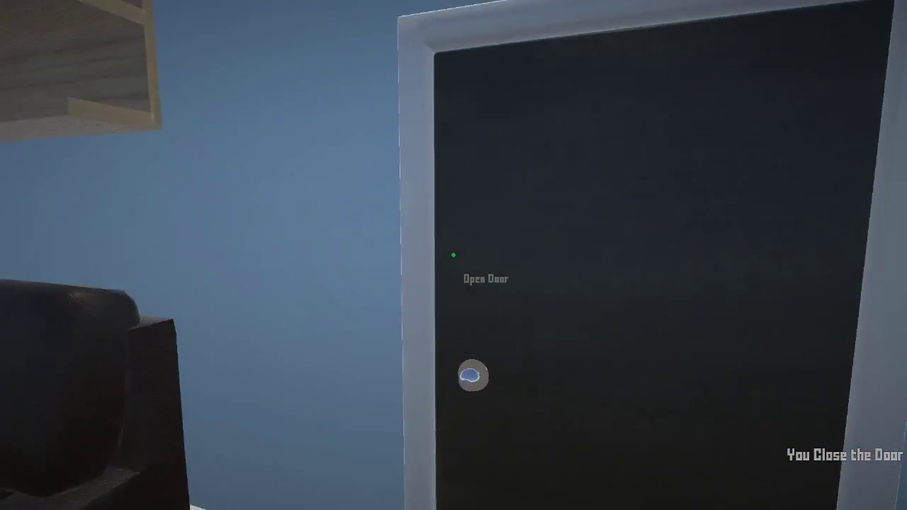
- Shut the door and carry the toaster away from the kitchen island
{"action": "key", "text": "e"}
{"action": "key", "text": "e"}
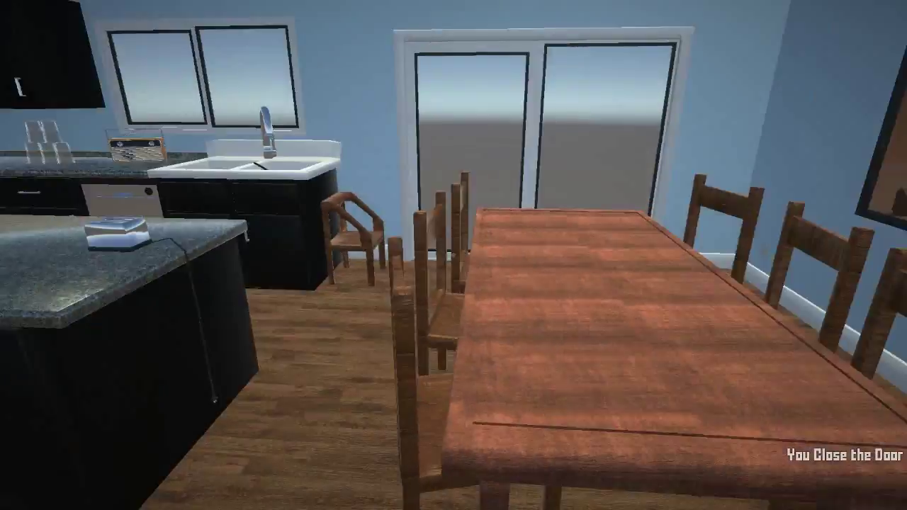
{"action": "key", "text": "w"}
{"action": "key", "text": "e"}
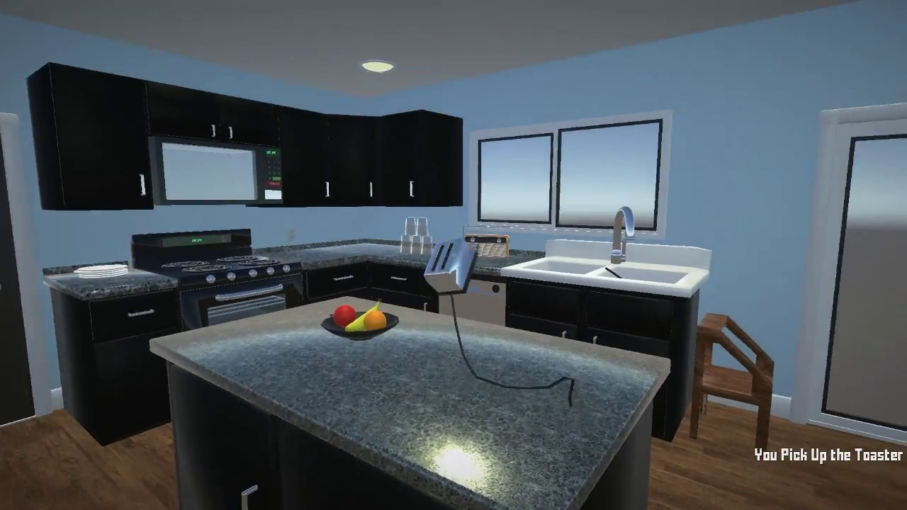
{"action": "key", "text": "a"}
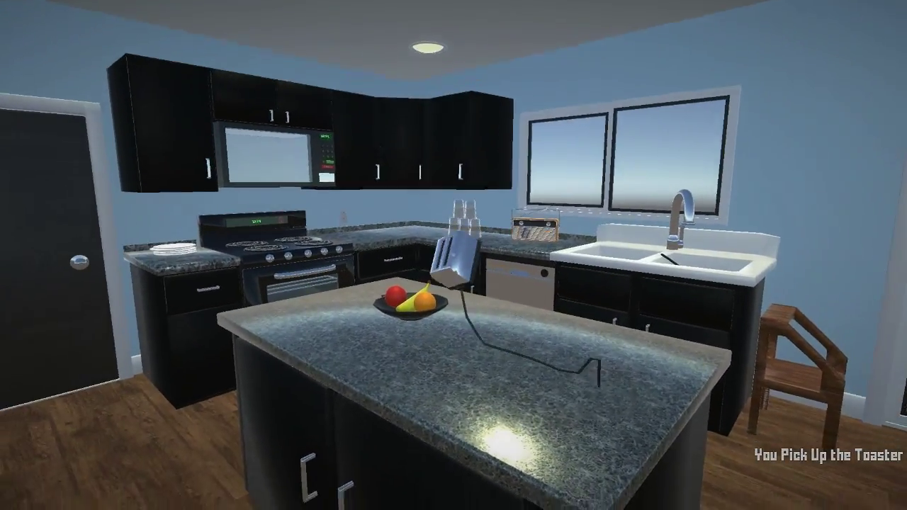
- Drop the radio on the counter and drop the bleach from under the sink
{"action": "key", "text": "w"}
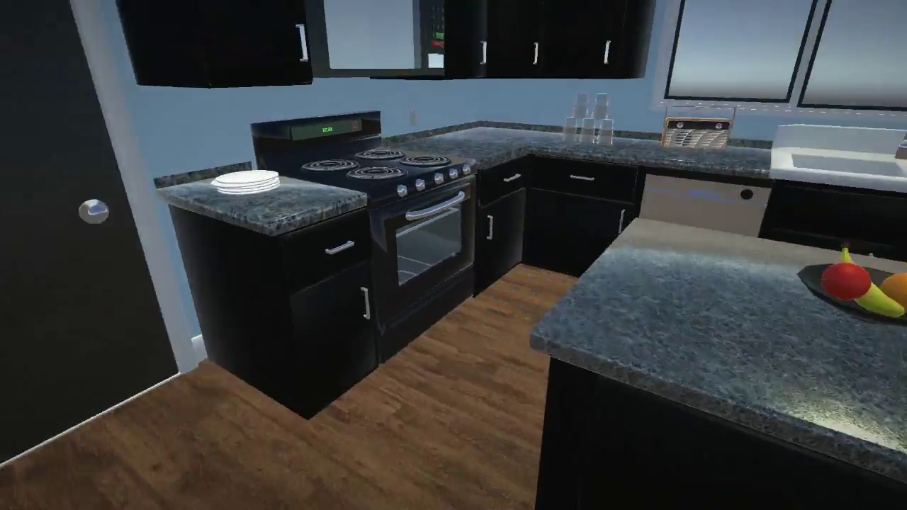
{"action": "key", "text": "w"}
{"action": "left_click", "coordinate": [453, 255]}
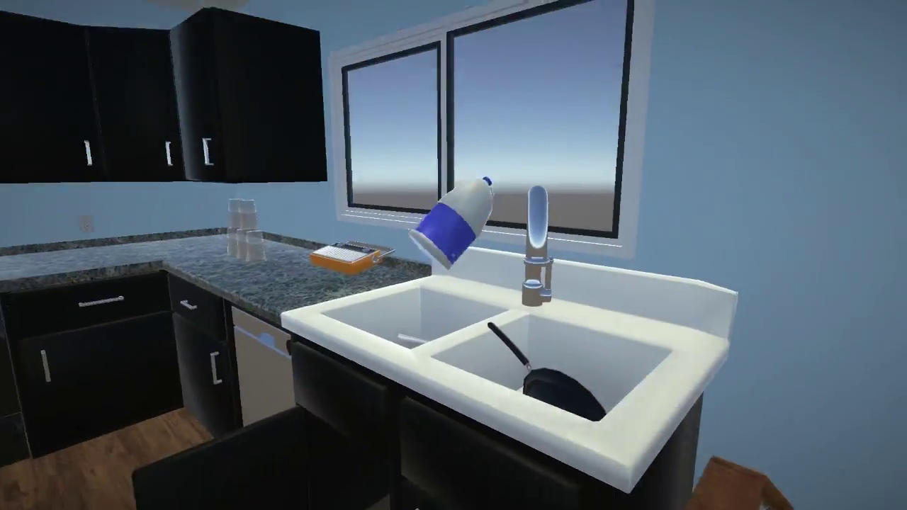
{"action": "left_click", "coordinate": [453, 255]}
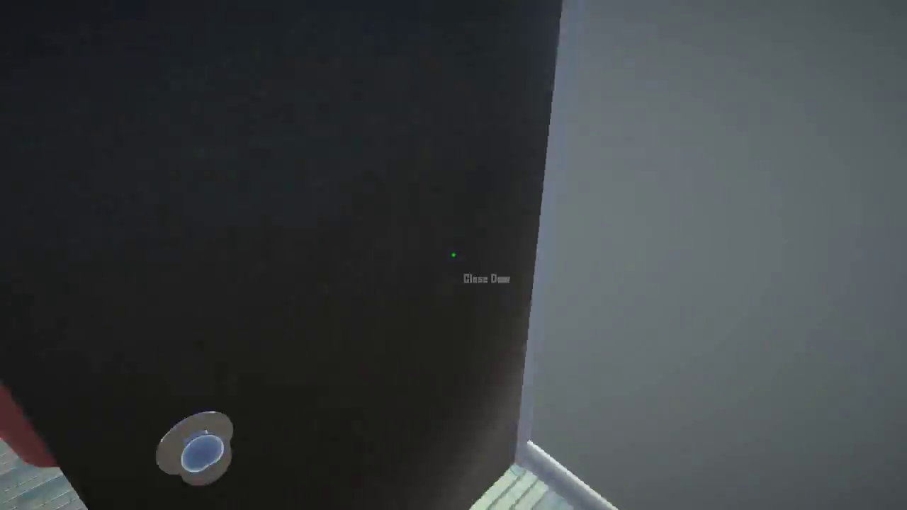
- Shut the bathroom door, open both vanity doors and take the window cleaner and fork
{"action": "left_click", "coordinate": [453, 255]}
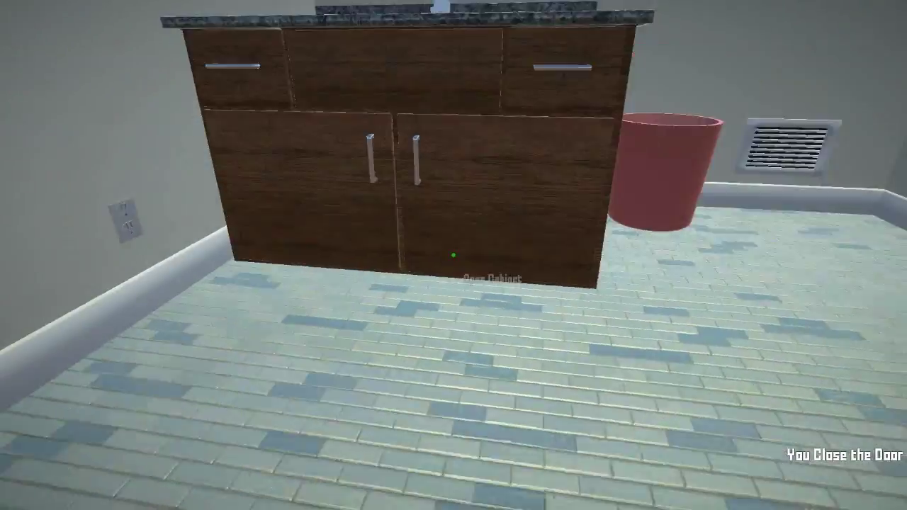
{"action": "left_click", "coordinate": [454, 255]}
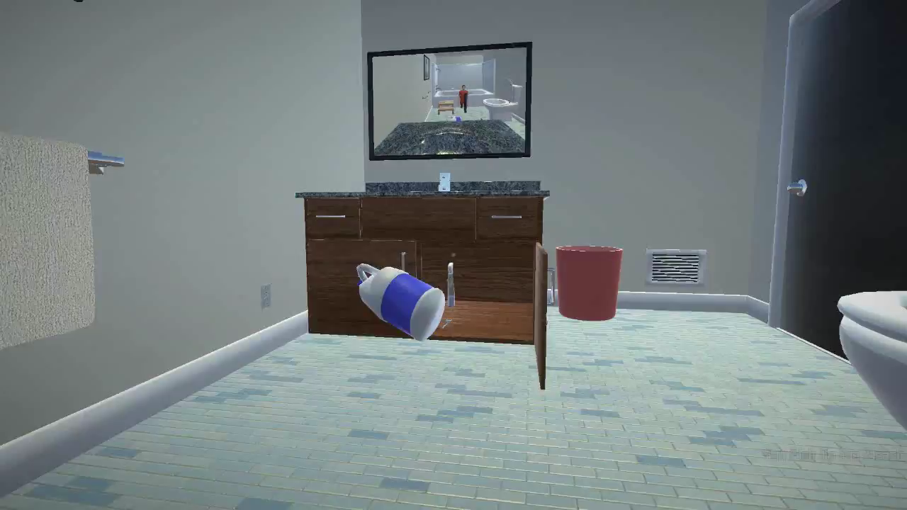
{"action": "key", "text": "s"}
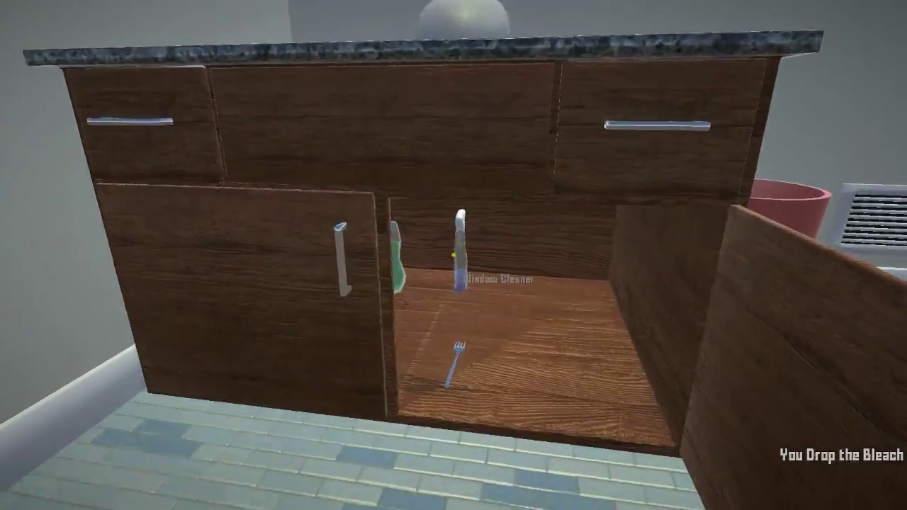
{"action": "left_click", "coordinate": [454, 255]}
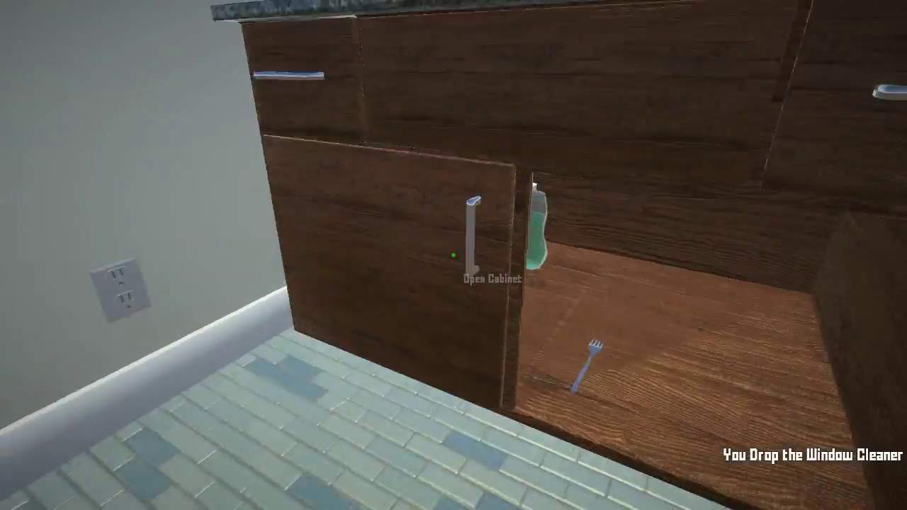
{"action": "left_click", "coordinate": [453, 255]}
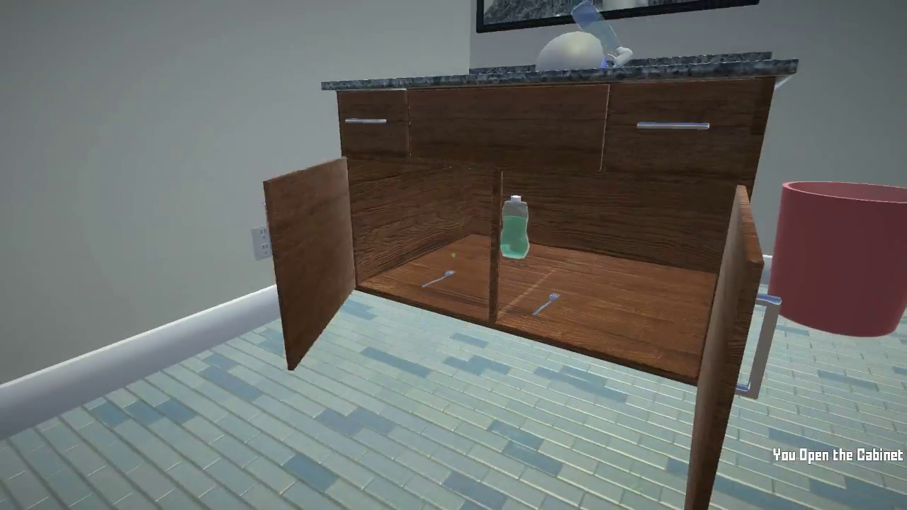
{"action": "left_click", "coordinate": [454, 255]}
- Drop the fork and the soap bottle into the bathroom sink
{"action": "key", "text": "s"}
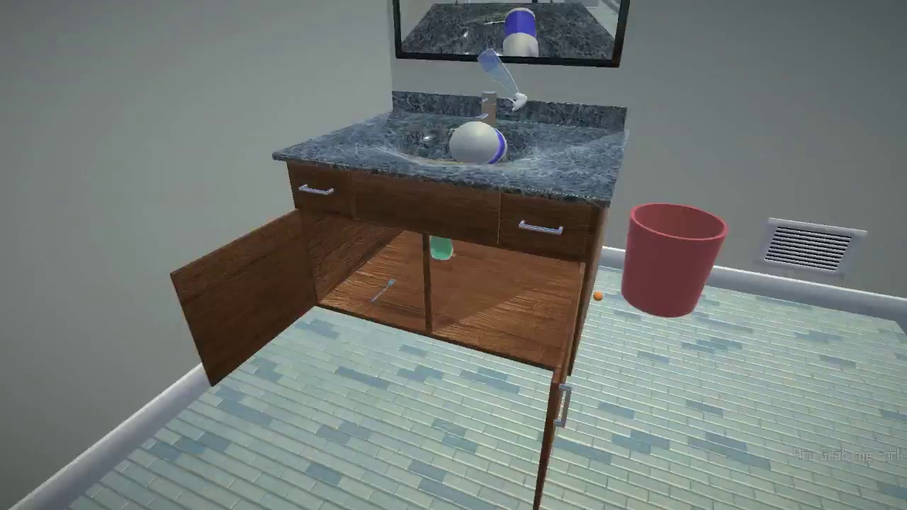
{"action": "left_click", "coordinate": [453, 255]}
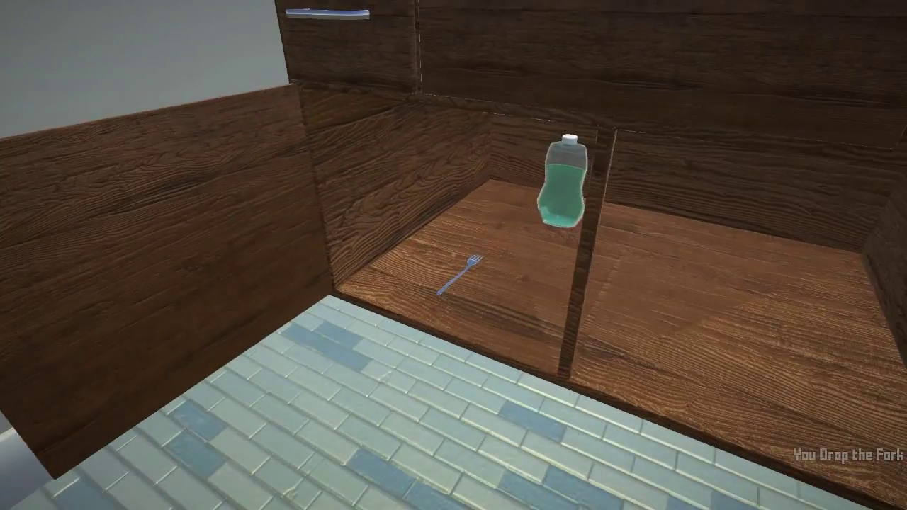
{"action": "left_click", "coordinate": [453, 255]}
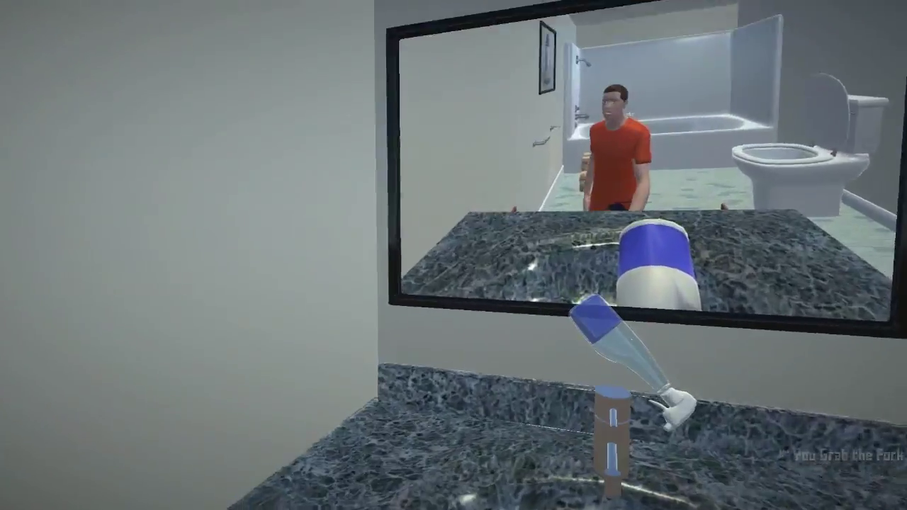
{"action": "left_click", "coordinate": [453, 255]}
{"action": "left_click", "coordinate": [454, 255]}
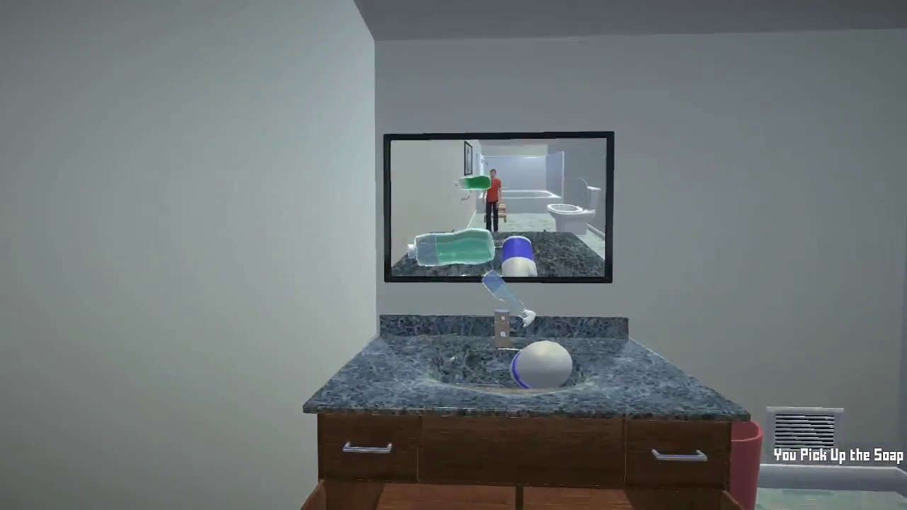
{"action": "left_click", "coordinate": [453, 255]}
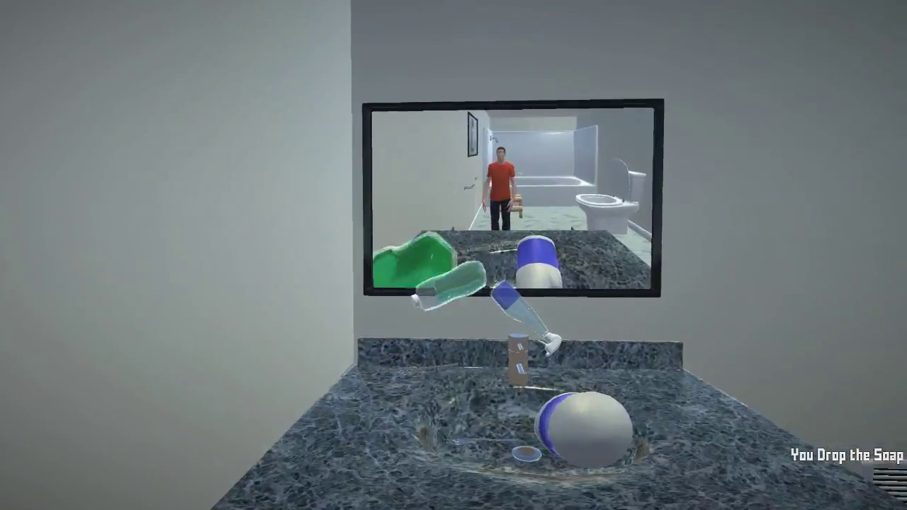
- Close the vanity cabinet and exit the bathroom, closing the door behind
{"action": "left_click", "coordinate": [453, 255]}
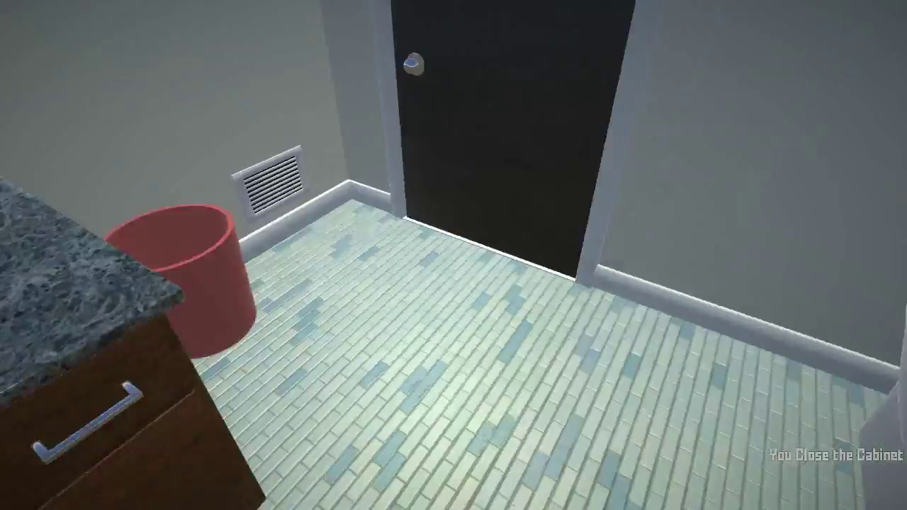
{"action": "left_click", "coordinate": [453, 255]}
{"action": "left_click", "coordinate": [454, 255]}
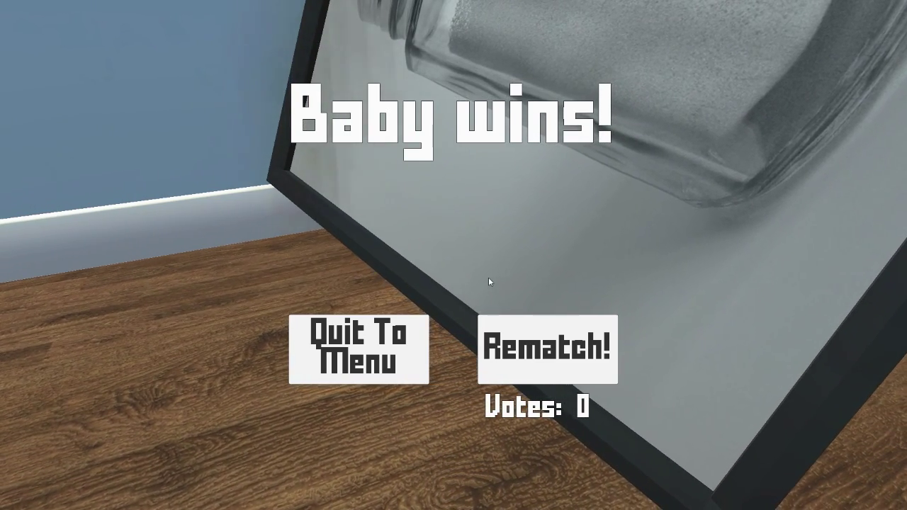
- Cast a Rematch! vote from the Baby wins! screen to begin a fresh round
{"action": "left_click", "coordinate": [521, 372]}
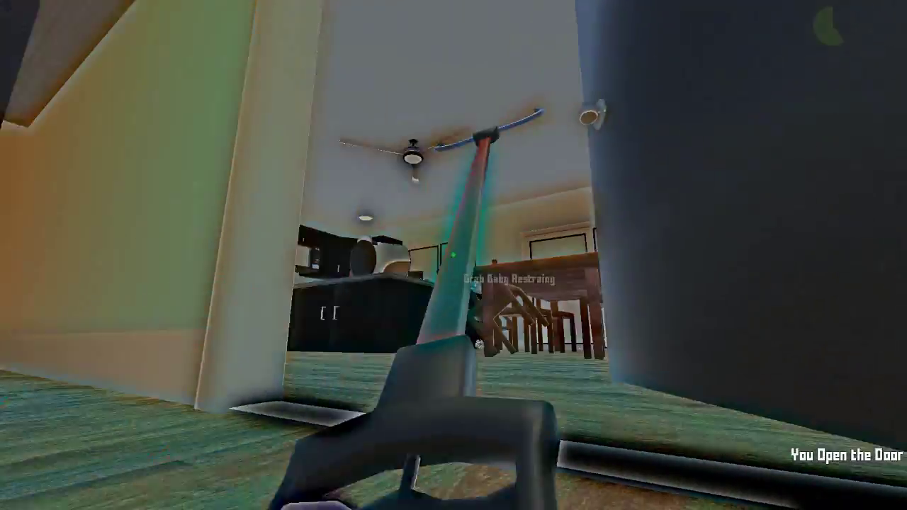
- Drop the baby restraint and crawl through the doorway into the bathroom
{"action": "key", "text": "w"}
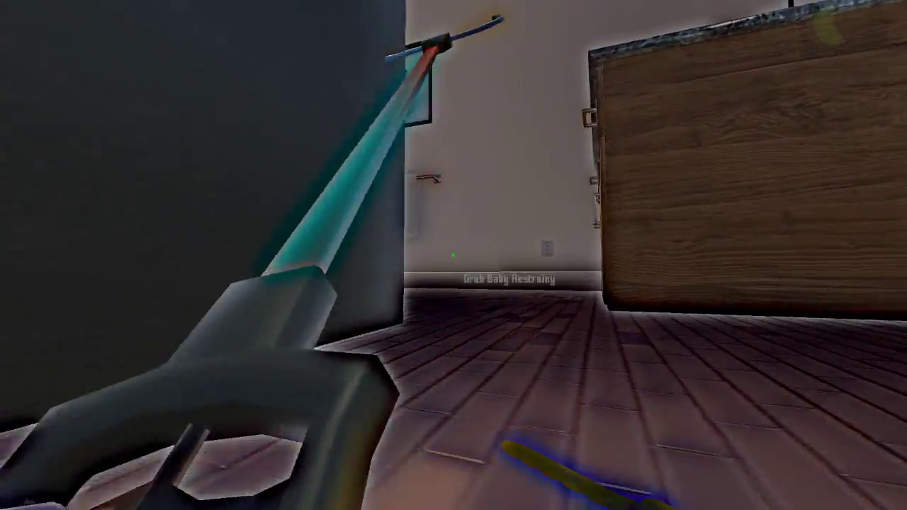
- Shut the bathroom door, drink the window cleaner, empty the soap, then close the door
{"action": "left_click", "coordinate": [453, 255]}
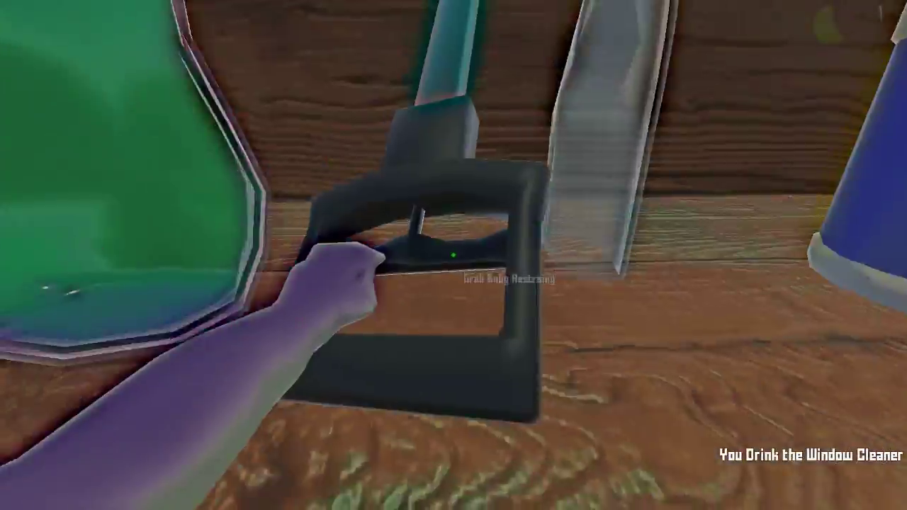
{"action": "left_click", "coordinate": [454, 255]}
{"action": "left_click", "coordinate": [453, 255]}
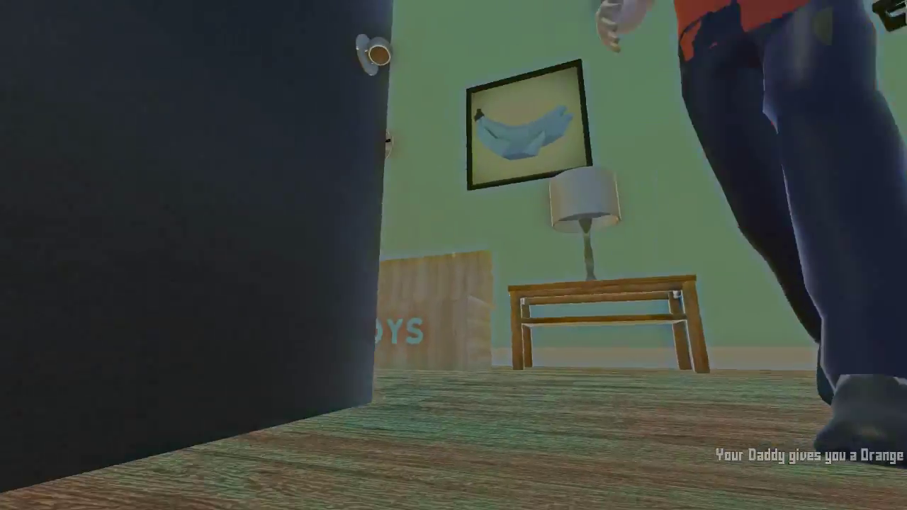
{"action": "left_click", "coordinate": [453, 255]}
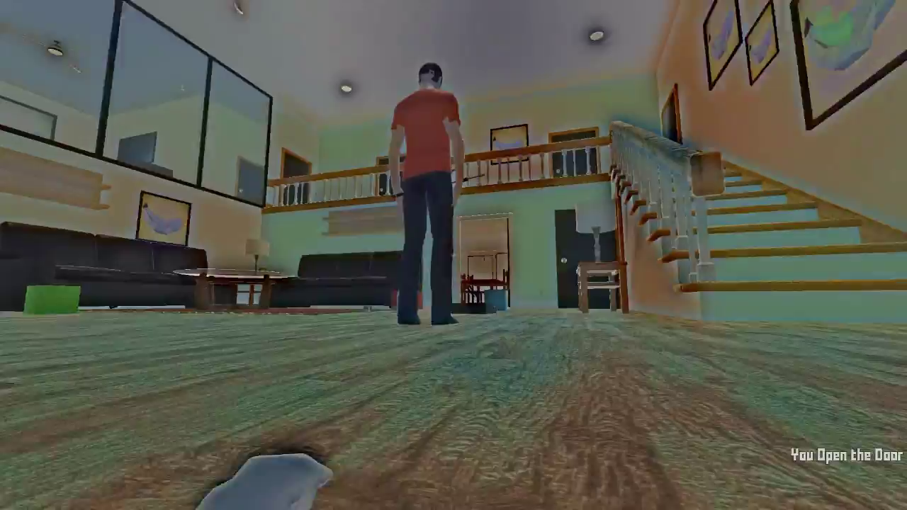
- Crawl through the living room, shut the hallway door, and grab the island's toaster plug
{"action": "key", "text": "w"}
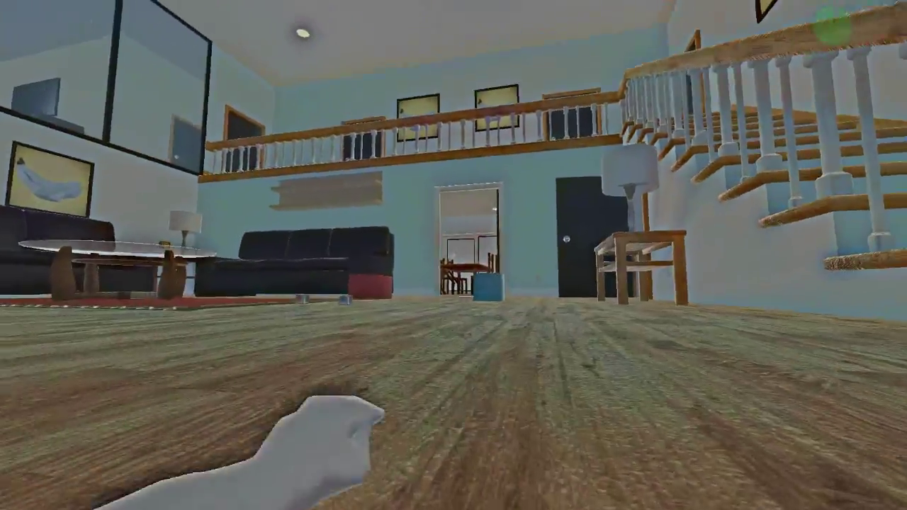
{"action": "key", "text": "w"}
{"action": "key", "text": "w"}
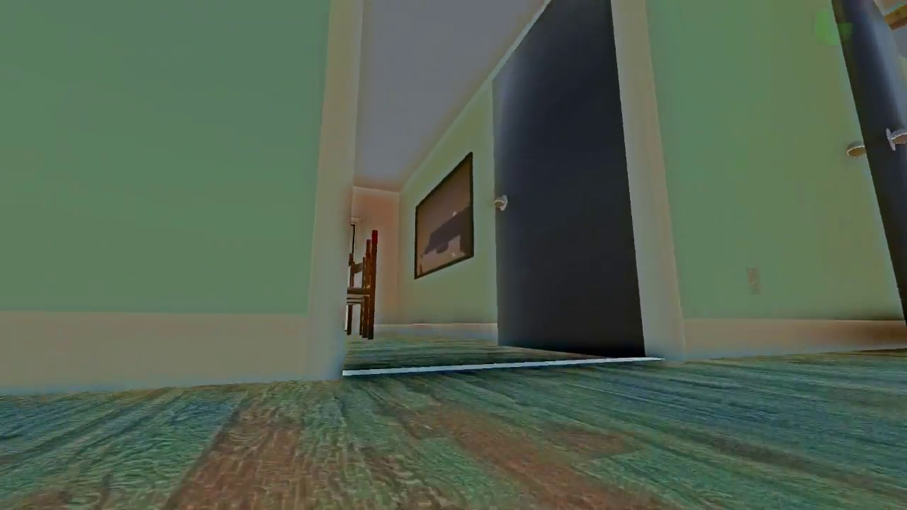
{"action": "key", "text": "w"}
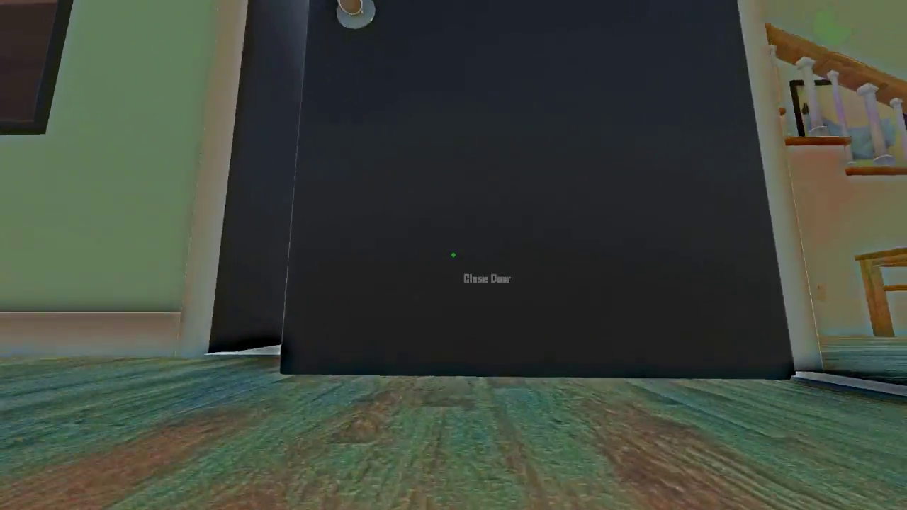
{"action": "left_click", "coordinate": [453, 255]}
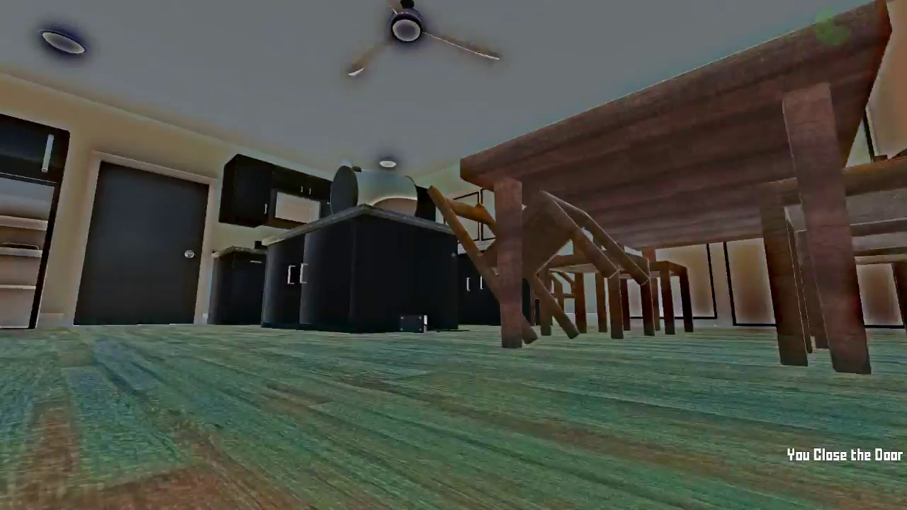
{"action": "key", "text": "w"}
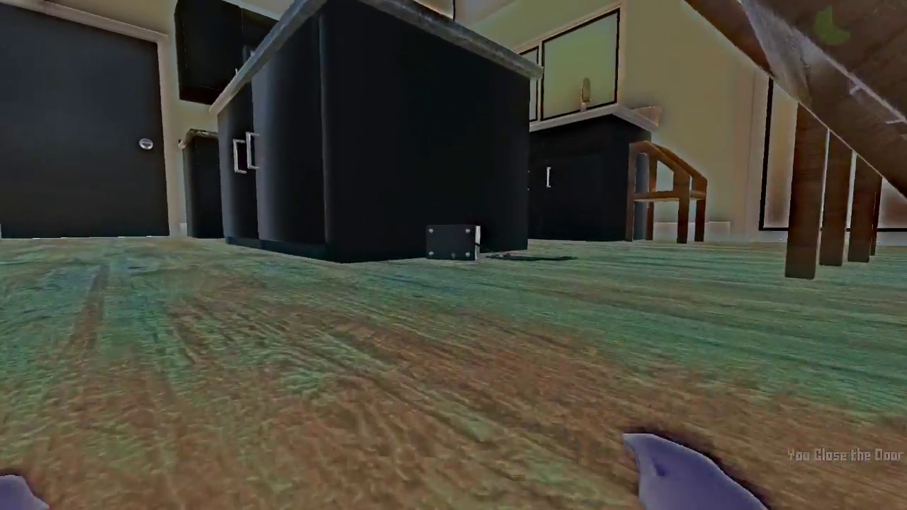
{"action": "left_click", "coordinate": [454, 255]}
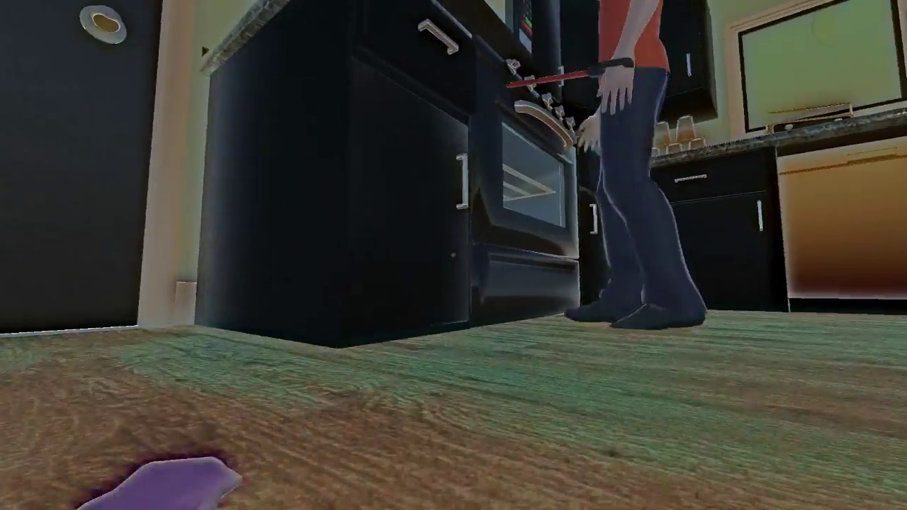
- As the baby, try opening the locked kitchen cabinet
{"action": "left_click", "coordinate": [453, 255]}
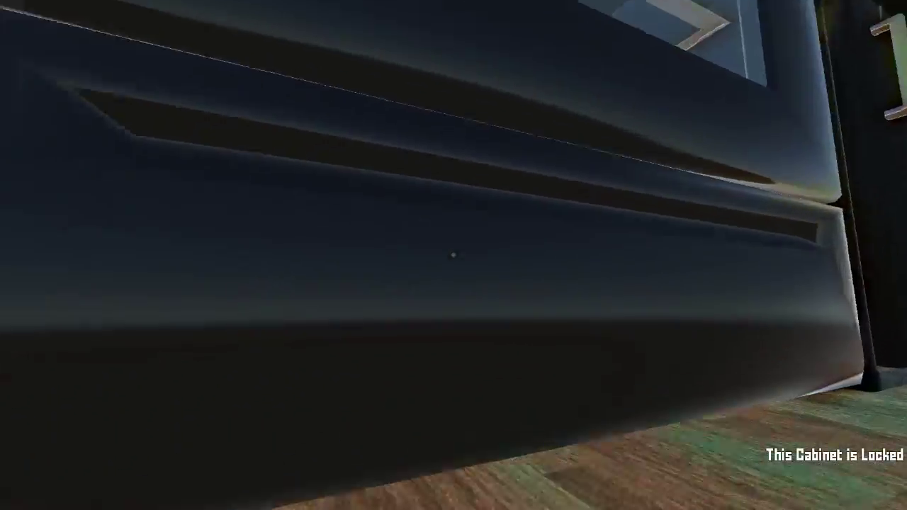